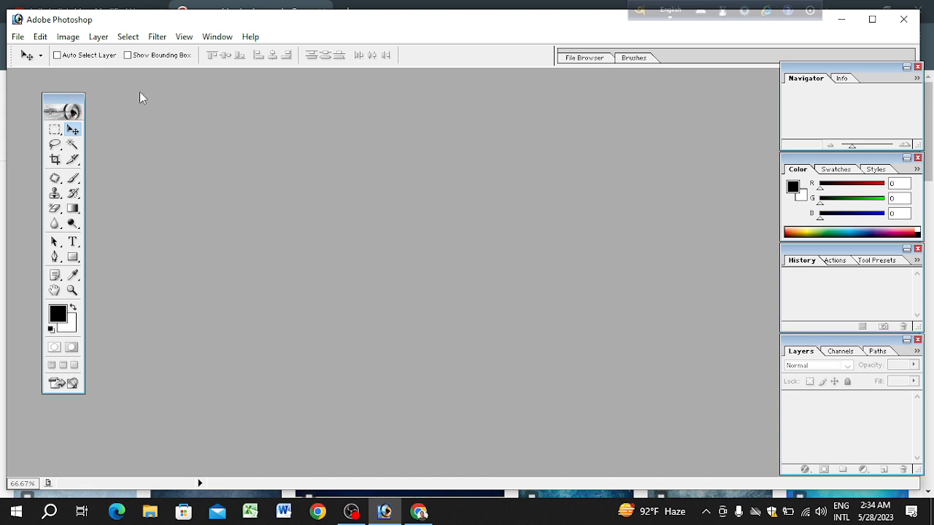
Step: Open the speaker image sp.jpg from the Desktop and maximize its document window
{"action": "left_click", "coordinate": [18, 37]}
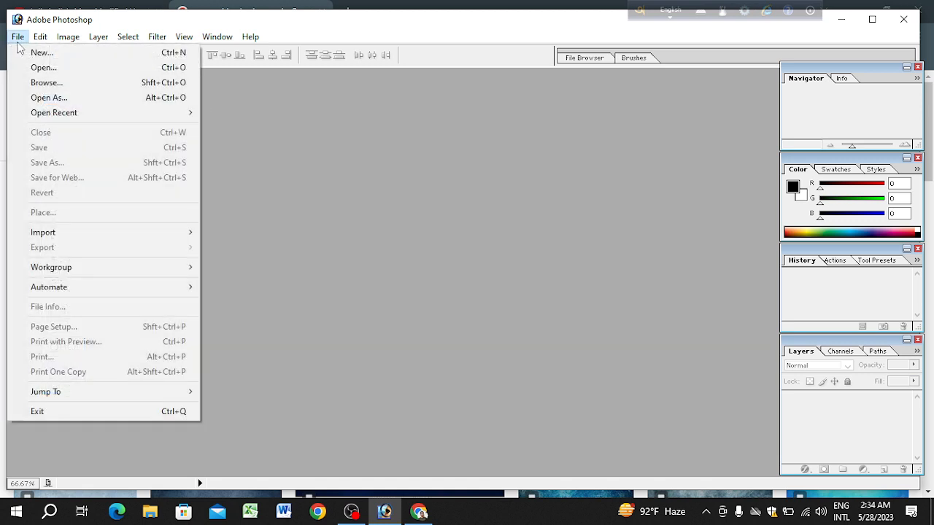
{"action": "left_click", "coordinate": [72, 68]}
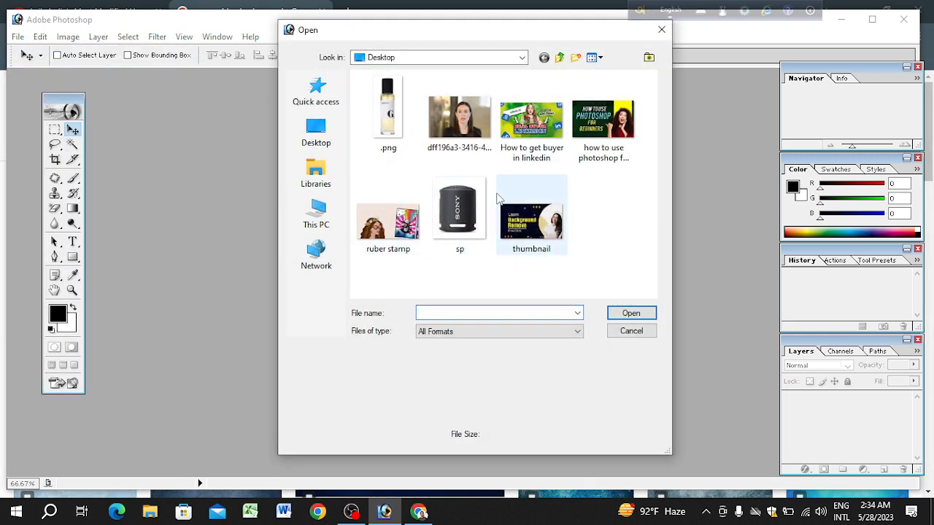
{"action": "left_click", "coordinate": [478, 208]}
{"action": "double_click", "coordinate": [483, 208]}
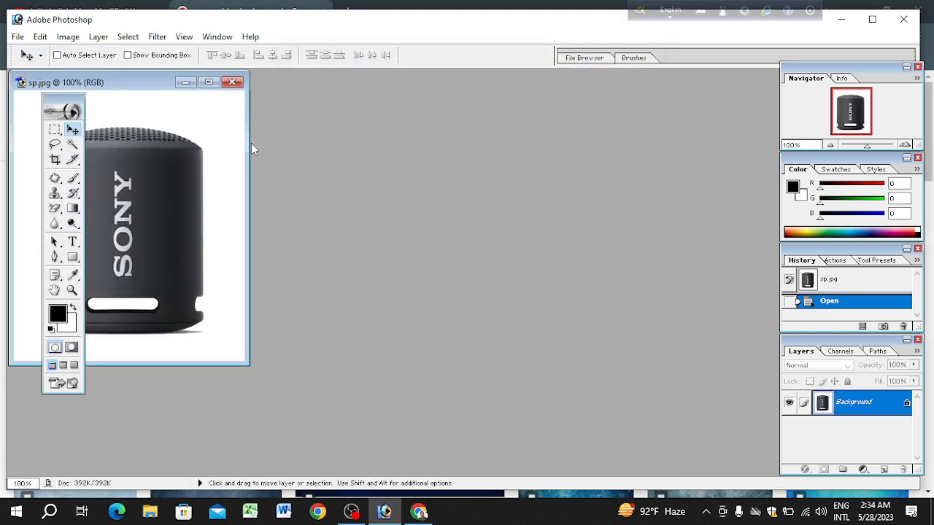
{"action": "left_click_drag", "start_coordinate": [109, 88], "coordinate": [392, 143]}
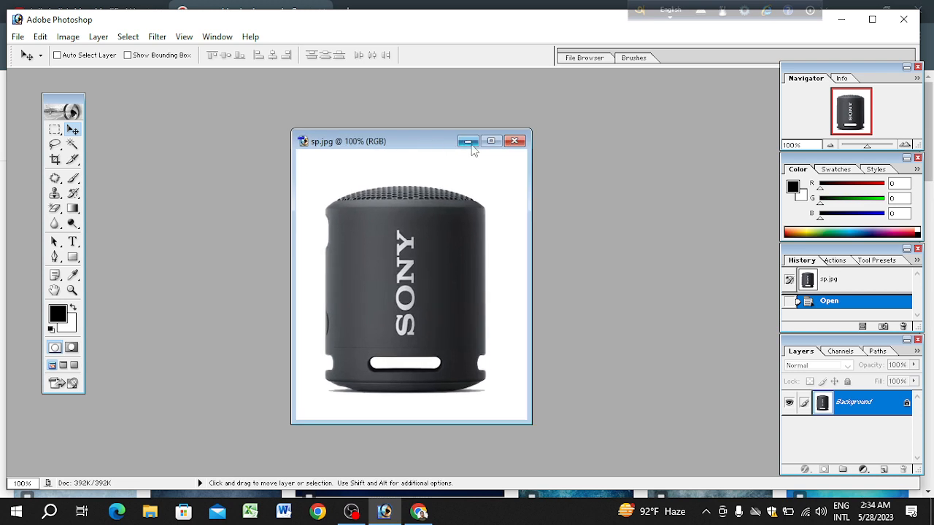
{"action": "left_click", "coordinate": [493, 140]}
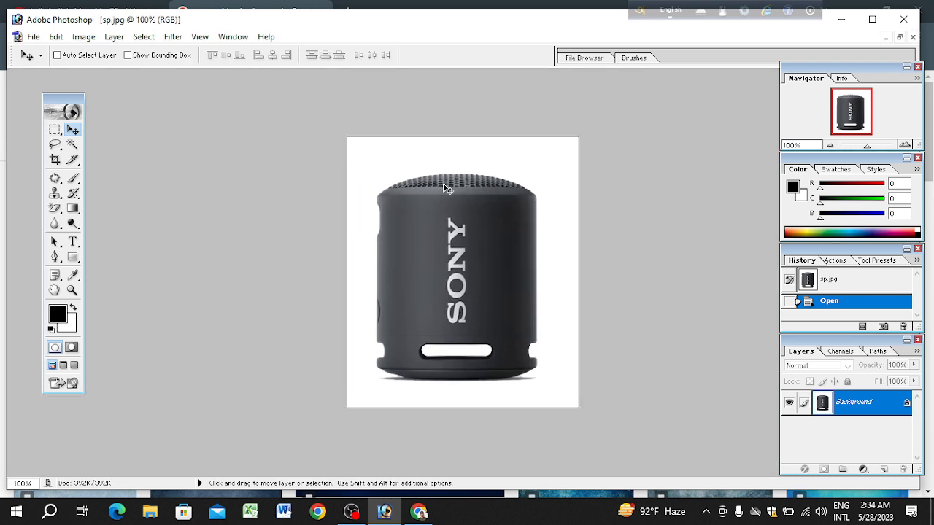
Step: Convert the locked Background to Layer 0 and remove the white around the speaker and inside its slot with the Magic Eraser
{"action": "left_click", "coordinate": [55, 211]}
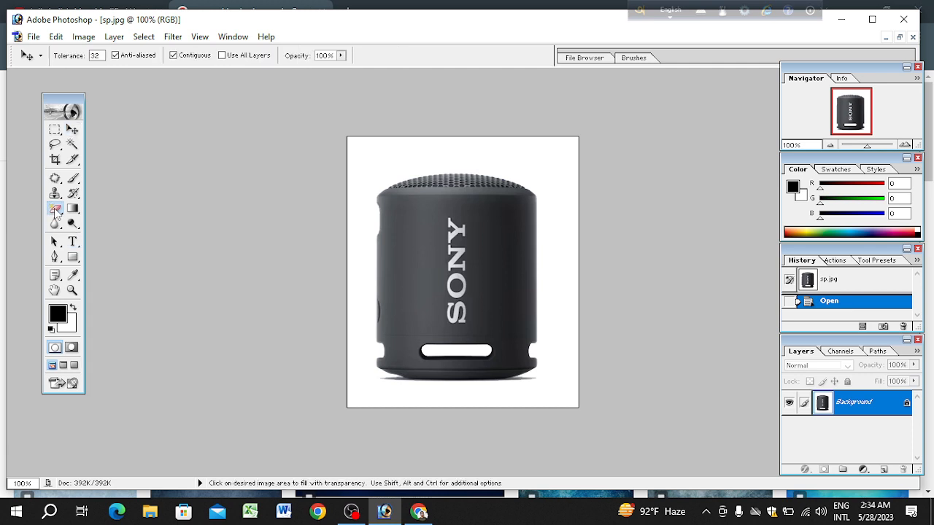
{"action": "double_click", "coordinate": [846, 406]}
{"action": "key", "text": "Return"}
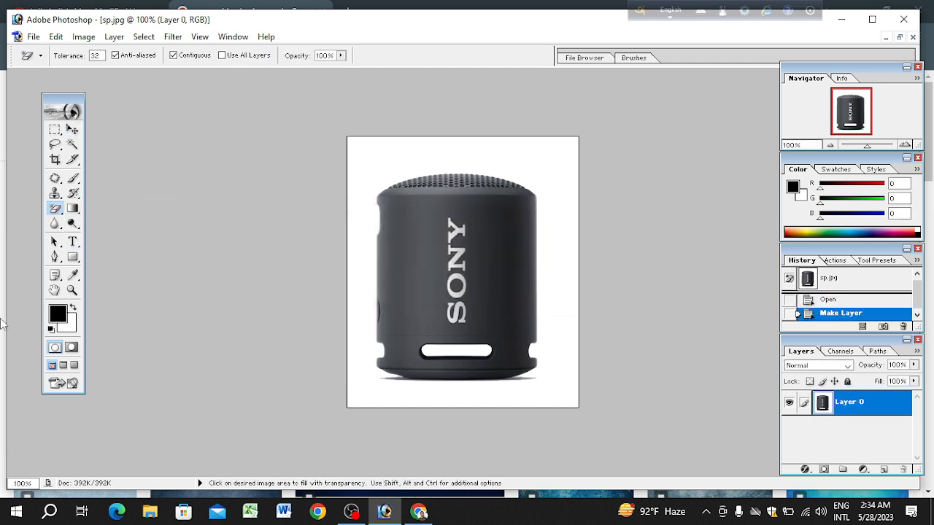
{"action": "left_click", "coordinate": [565, 242]}
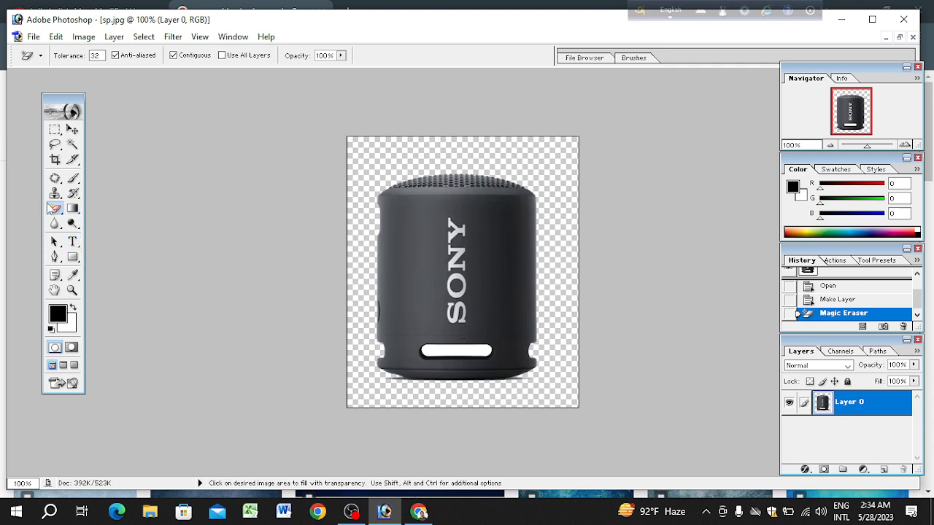
{"action": "left_click_drag", "start_coordinate": [55, 209], "coordinate": [111, 234]}
{"action": "left_click", "coordinate": [459, 349]}
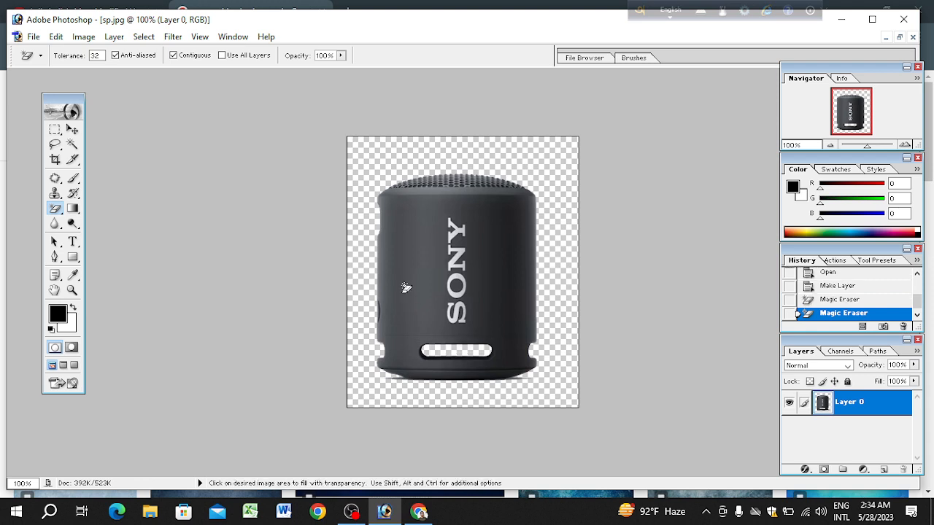
Step: Restore the speaker document to a floating window and move it aside to free space for another document
{"action": "key", "text": "f"}
{"action": "key", "text": "f"}
{"action": "key", "text": "f"}
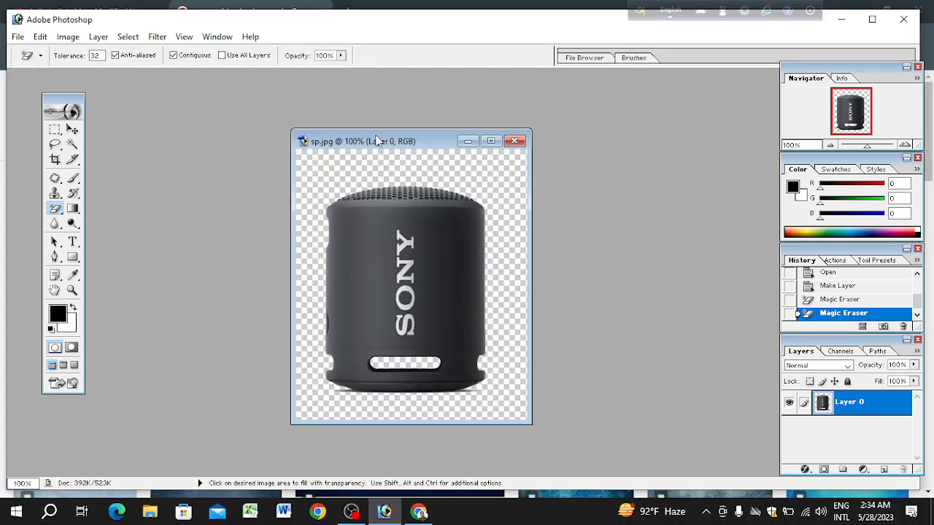
{"action": "left_click_drag", "start_coordinate": [376, 141], "coordinate": [226, 162]}
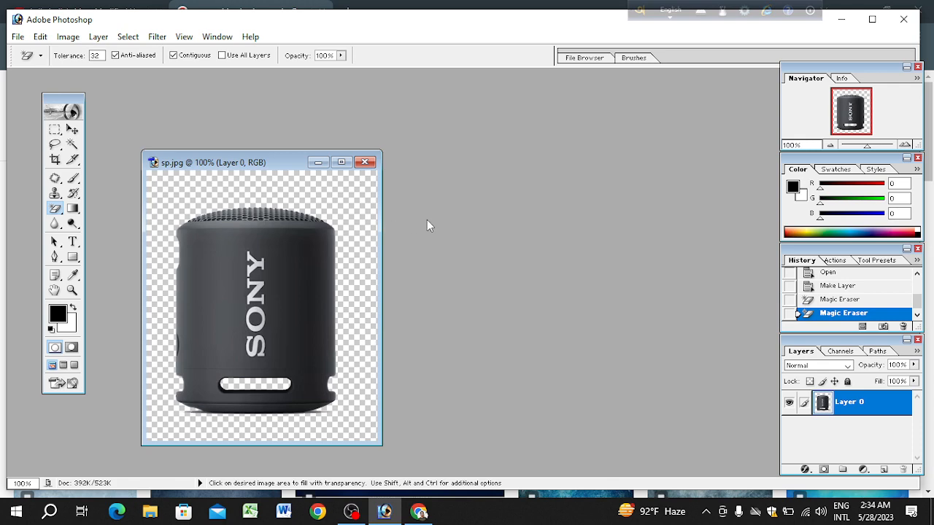
Step: Create a new RGB document 1200 × 1200 pixels at 300 pixels/inch with white contents
{"action": "left_click", "coordinate": [16, 37]}
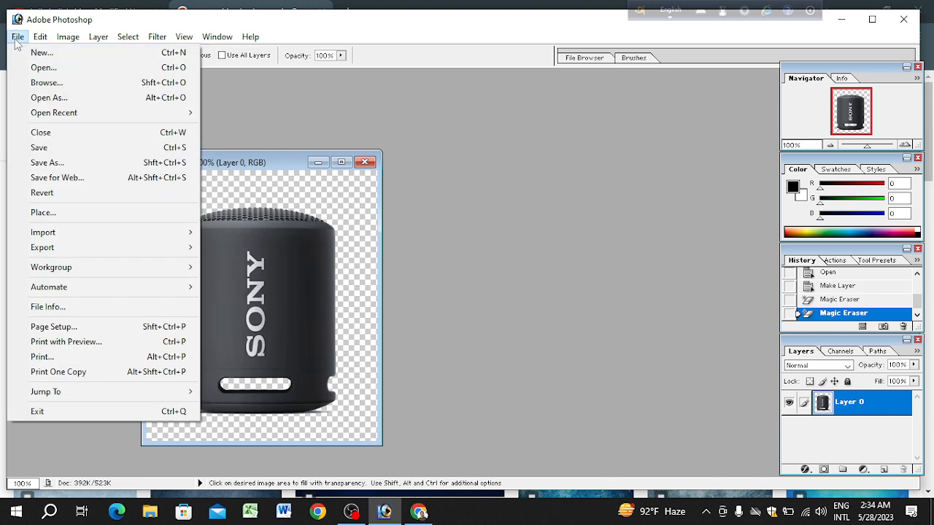
{"action": "left_click", "coordinate": [110, 58]}
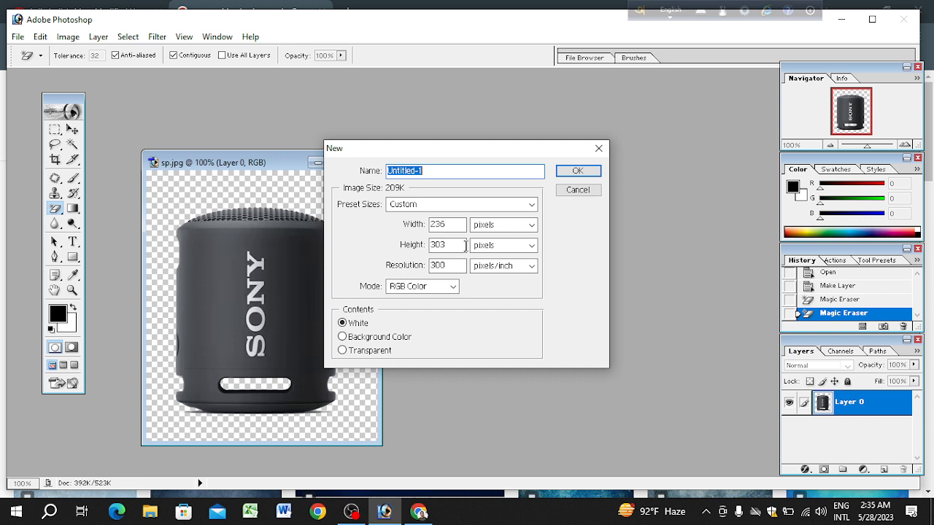
{"action": "double_click", "coordinate": [443, 225]}
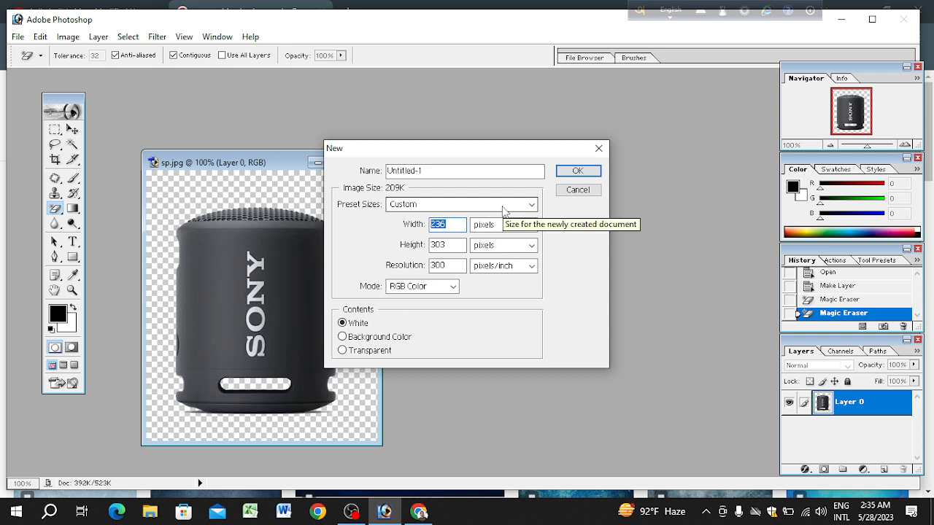
{"action": "type", "text": "1200"}
{"action": "key", "text": "Tab"}
{"action": "type", "text": "1"}
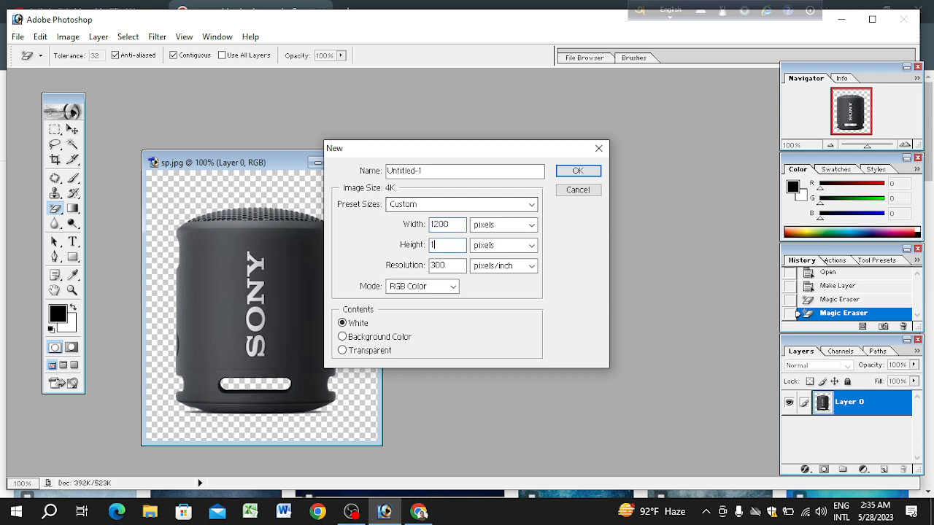
{"action": "type", "text": "200"}
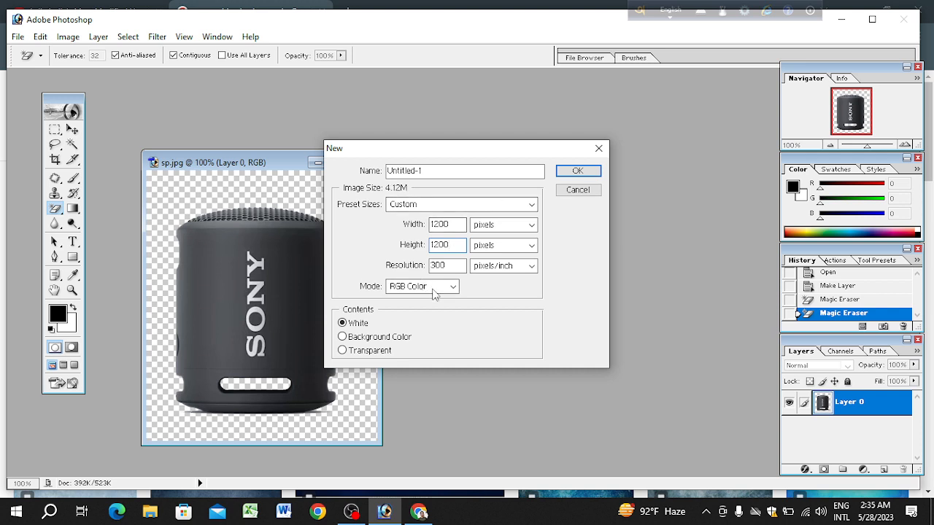
{"action": "left_click", "coordinate": [571, 172]}
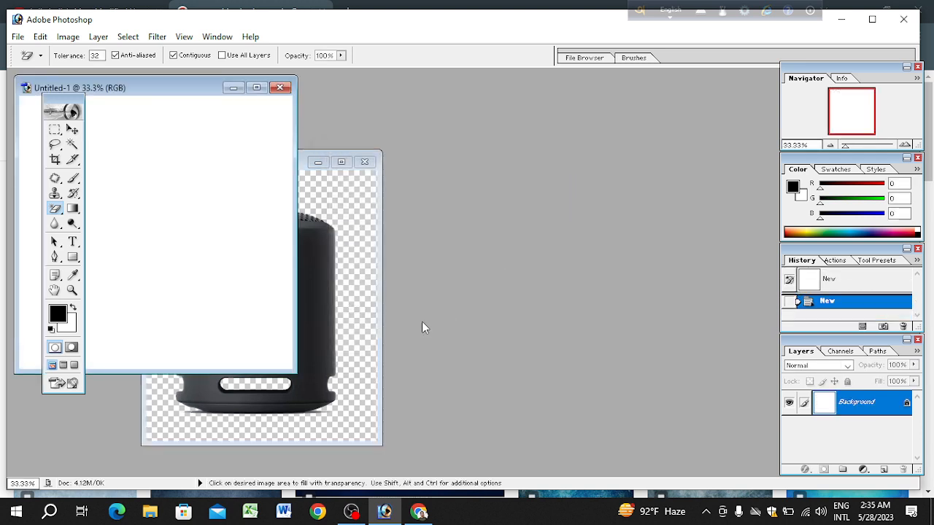
Step: Place the blank document's floating window beside the speaker document
{"action": "left_click_drag", "start_coordinate": [168, 96], "coordinate": [546, 146]}
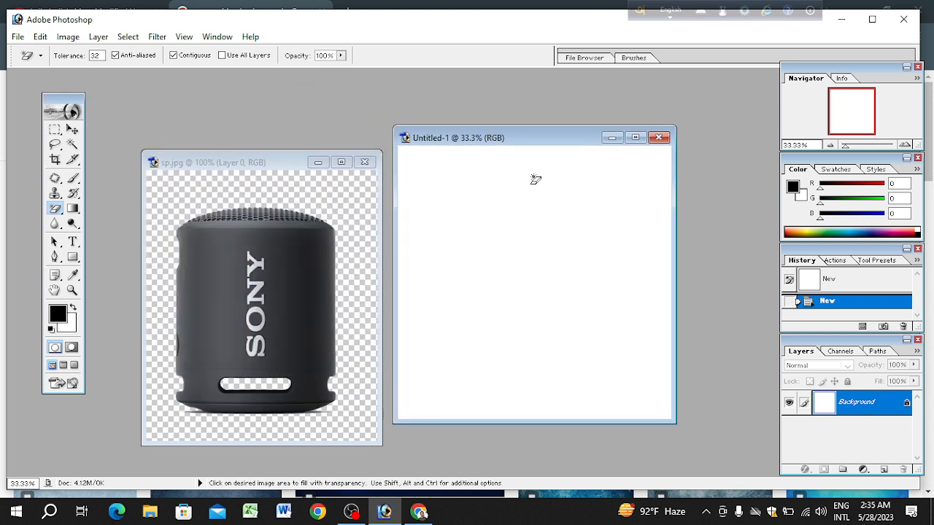
{"action": "left_click", "coordinate": [635, 137]}
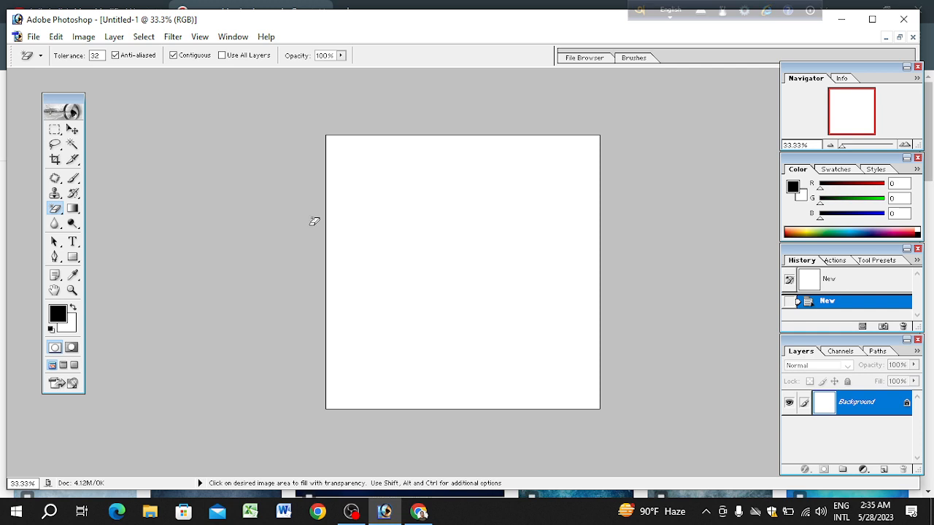
{"action": "key", "text": "f"}
{"action": "key", "text": "f"}
{"action": "key", "text": "f"}
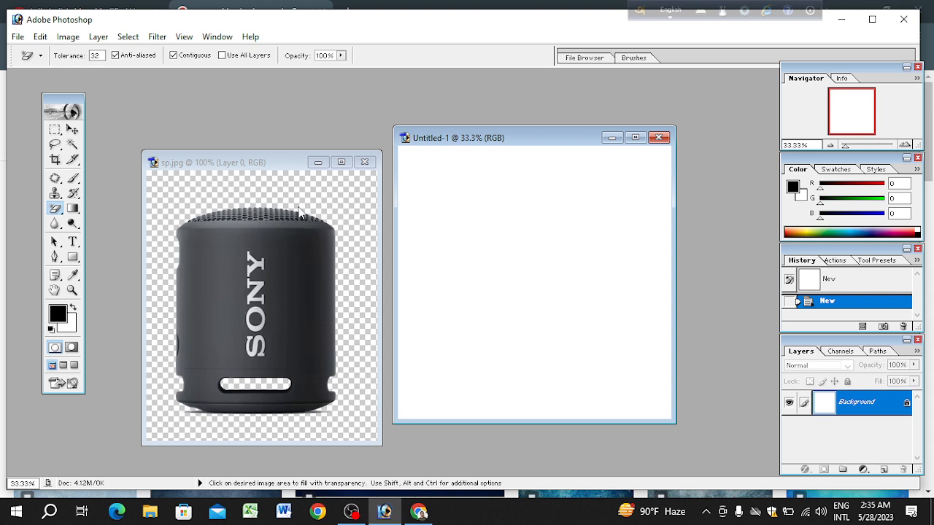
Step: Copy the speaker cutout from sp.jpg into the middle of the blank document with the Move tool
{"action": "left_click", "coordinate": [251, 164]}
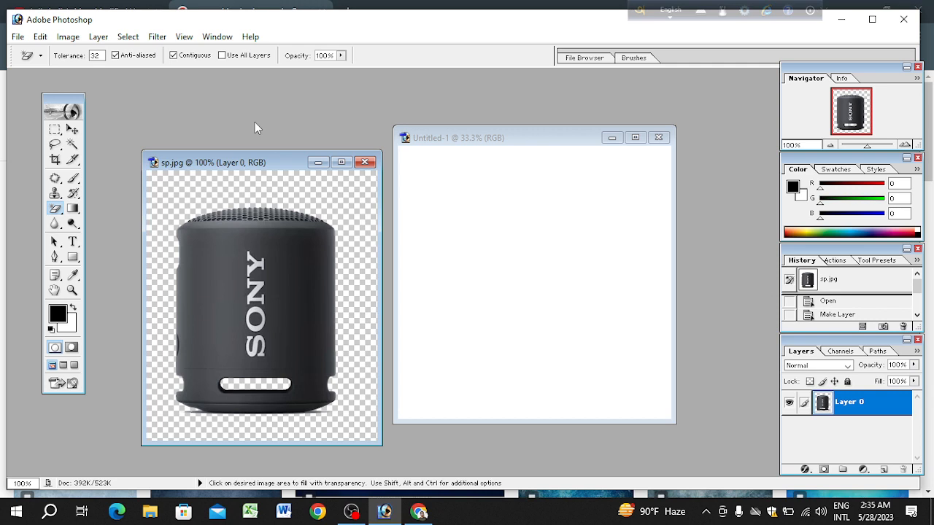
{"action": "left_click", "coordinate": [72, 129]}
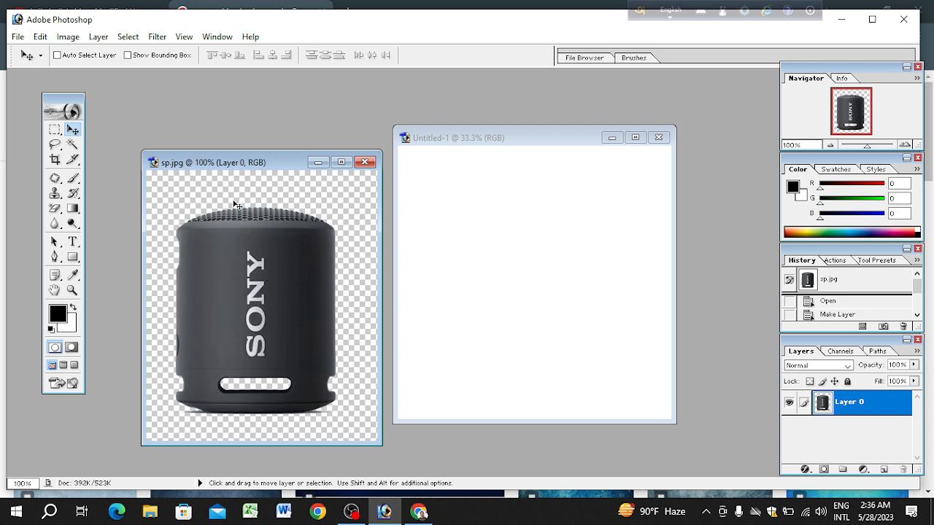
{"action": "left_click_drag", "start_coordinate": [228, 162], "coordinate": [208, 107]}
{"action": "left_click", "coordinate": [573, 249]}
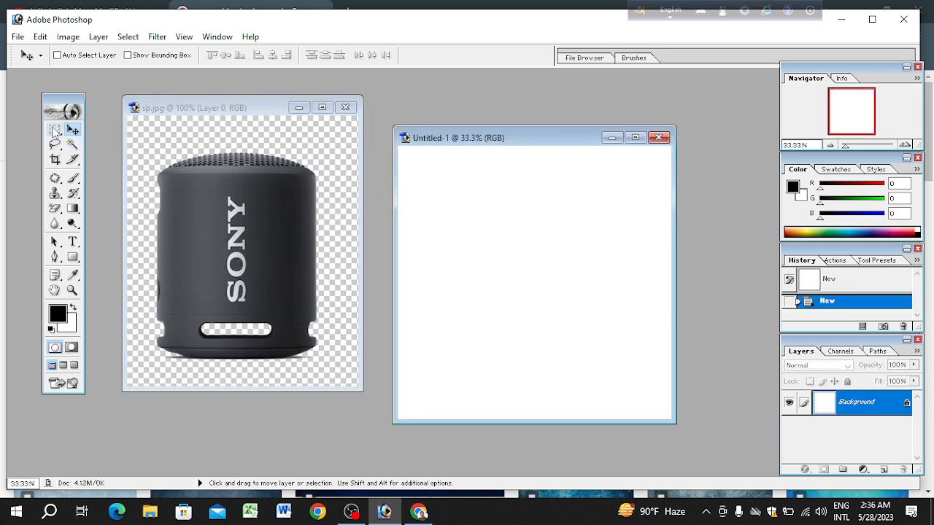
{"action": "left_click", "coordinate": [54, 130]}
{"action": "left_click", "coordinate": [191, 191]}
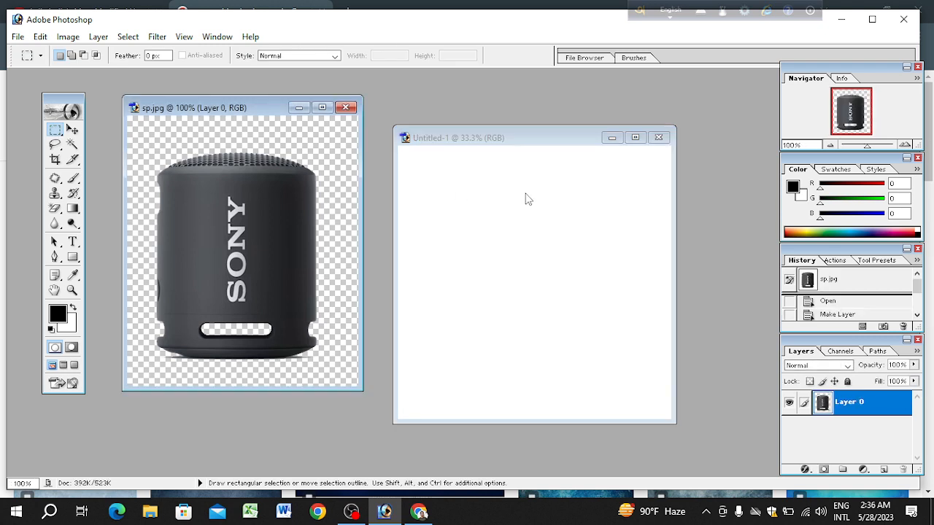
{"action": "left_click", "coordinate": [71, 129]}
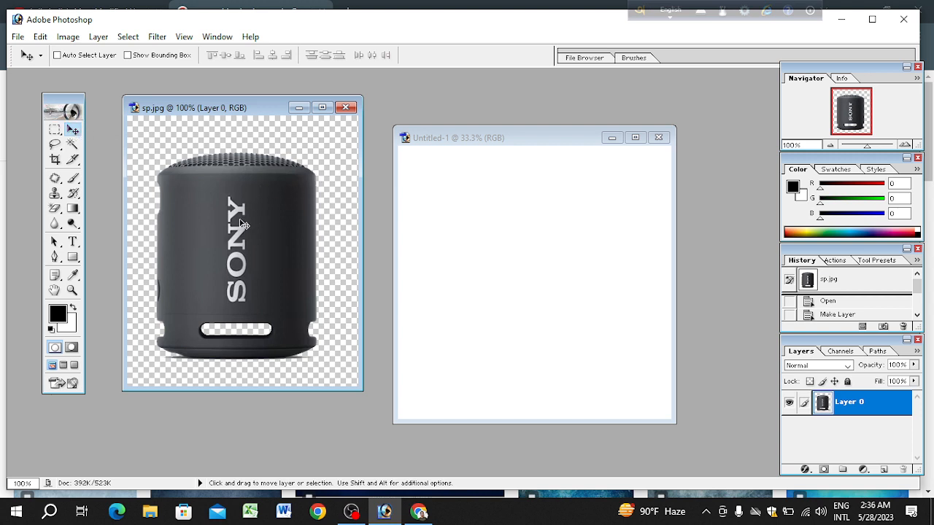
{"action": "left_click_drag", "start_coordinate": [252, 223], "coordinate": [530, 271]}
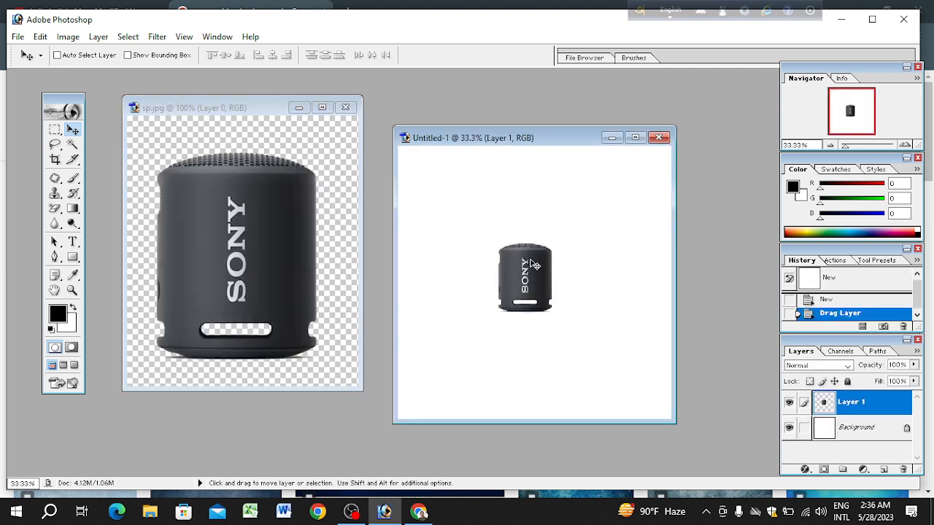
Step: Maximize the new document's window and check the placed speaker up close
{"action": "left_click", "coordinate": [635, 138]}
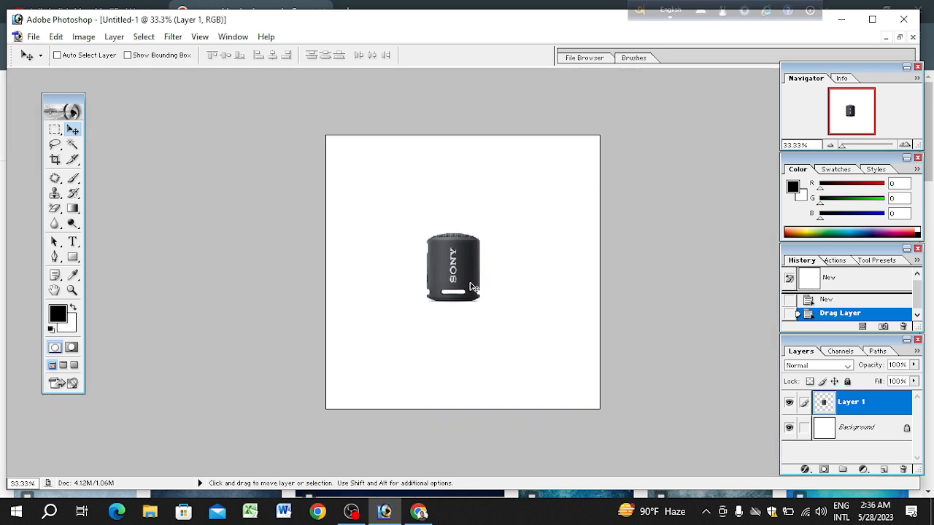
{"action": "key", "text": "ctrl+plus"}
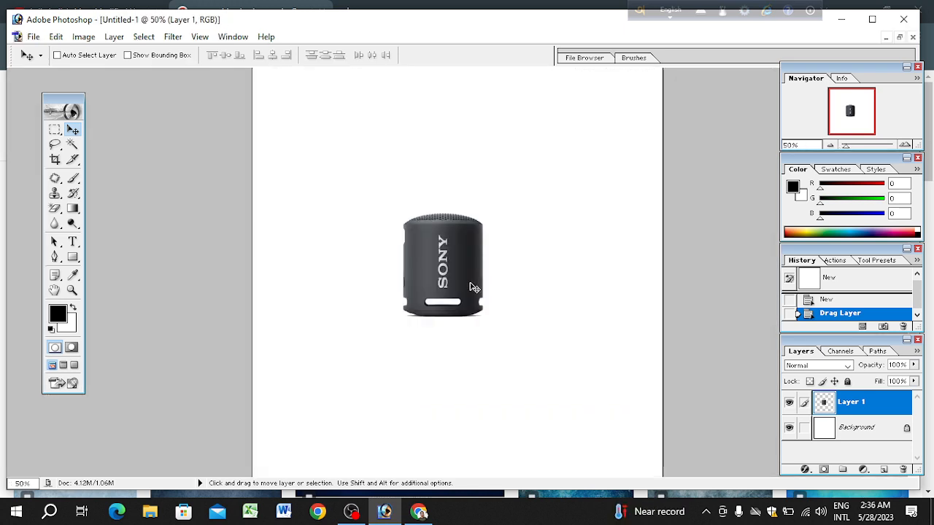
{"action": "key", "text": "ctrl+plus"}
{"action": "key", "text": "ctrl+plus"}
{"action": "key", "text": "ctrl+minus"}
{"action": "key", "text": "ctrl+minus"}
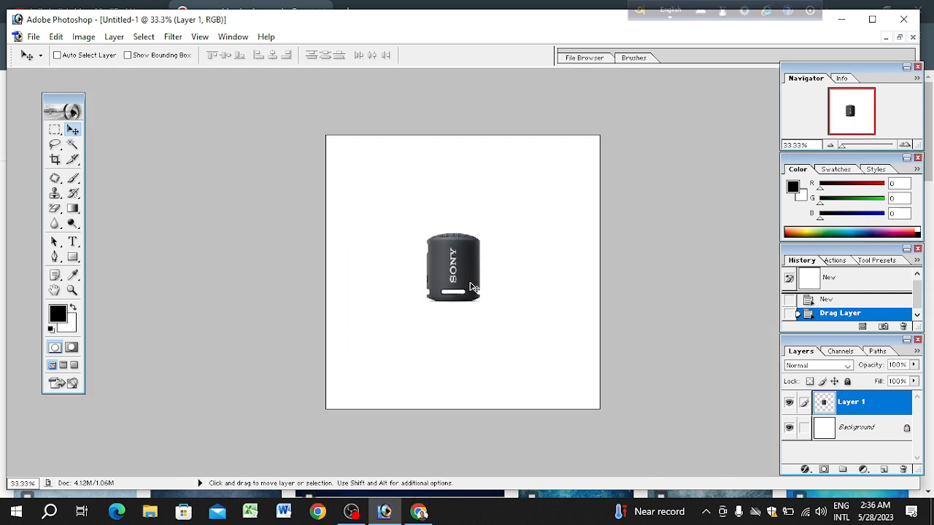
Step: Convert the new document's locked Background into an editable layer, keeping the default name Layer 0
{"action": "key", "text": "ctrl+t"}
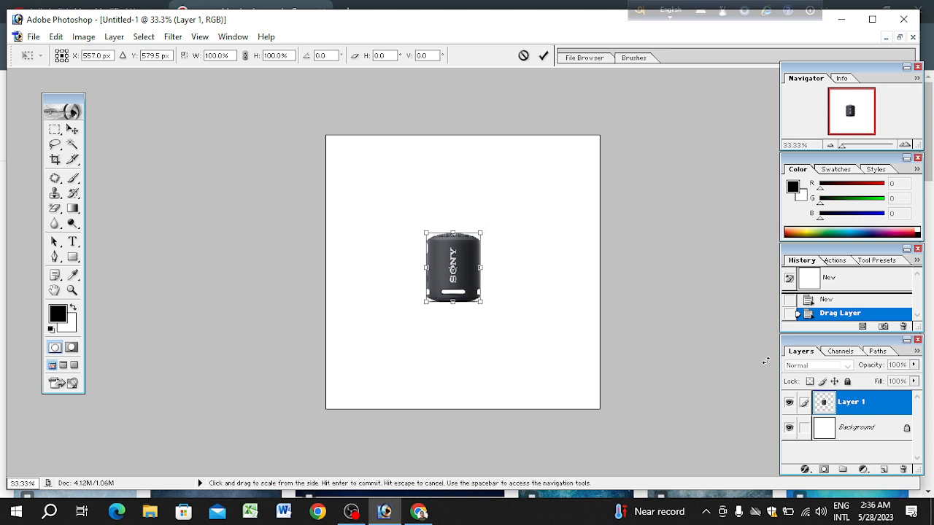
{"action": "key", "text": "Return"}
{"action": "double_click", "coordinate": [857, 437]}
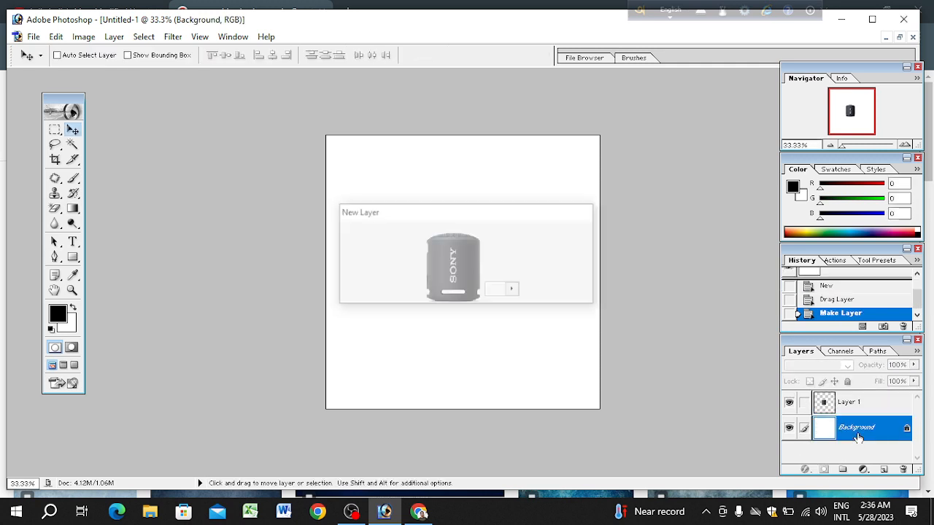
{"action": "key", "text": "Return"}
Step: Rename the speaker layer, Layer 1, as Product
{"action": "left_click", "coordinate": [857, 403]}
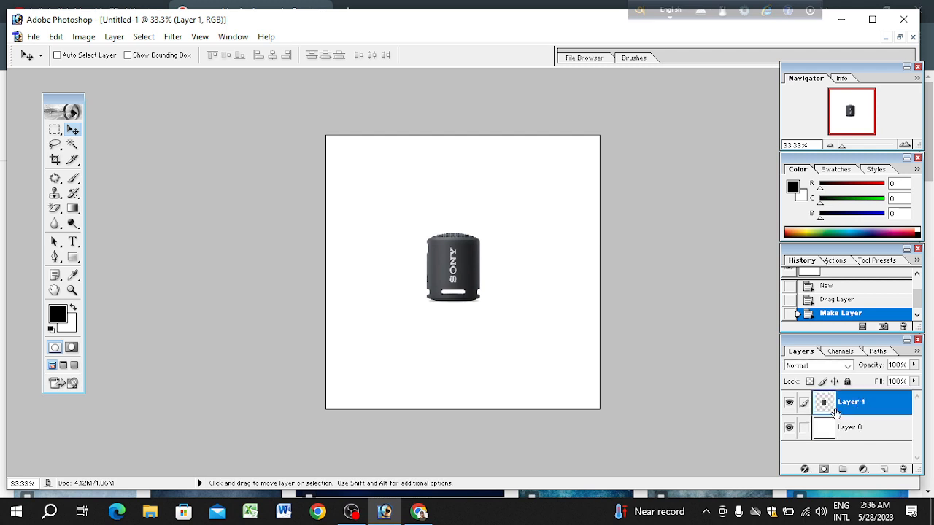
{"action": "double_click", "coordinate": [853, 401]}
{"action": "type", "text": "Product"}
{"action": "key", "text": "Return"}
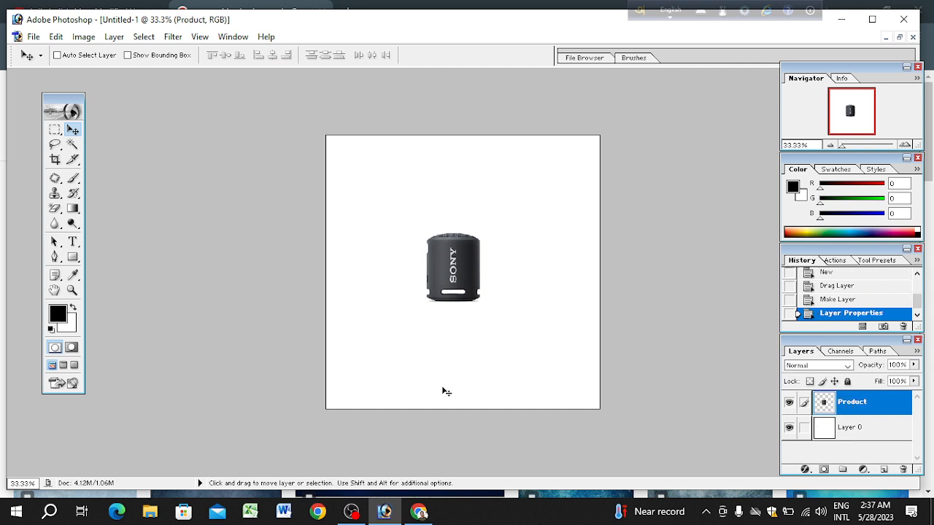
Step: Try to scale the Product layer from its corner with Free Transform
{"action": "key", "text": "ctrl+t"}
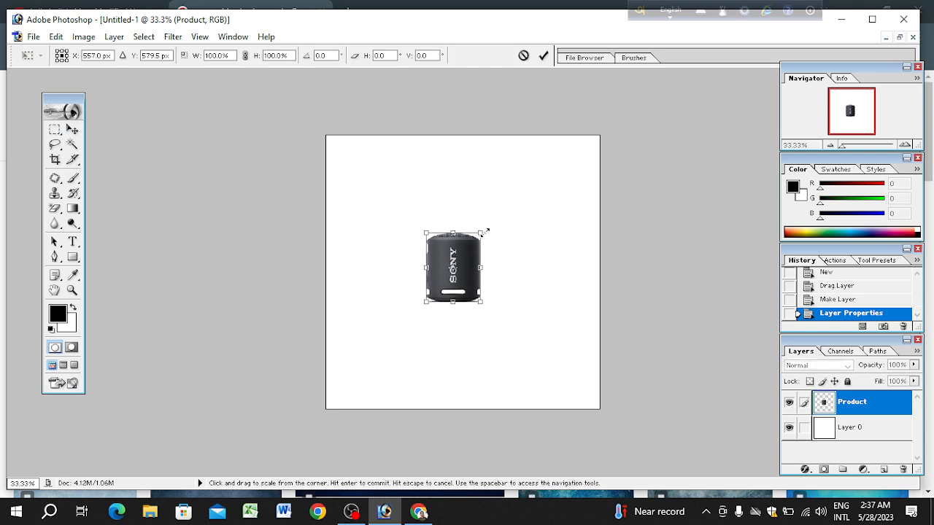
{"action": "left_click_drag", "start_coordinate": [486, 231], "coordinate": [475, 253]}
{"action": "key", "text": "Return"}
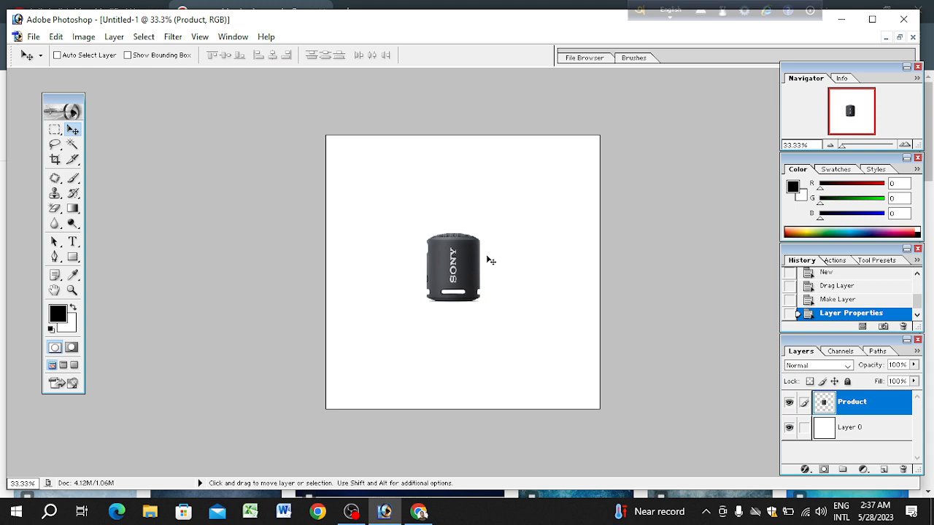
Step: Scale the Product layer proportionally to about 158% with Free Transform and move it to the middle of the canvas
{"action": "key", "text": "ctrl+t"}
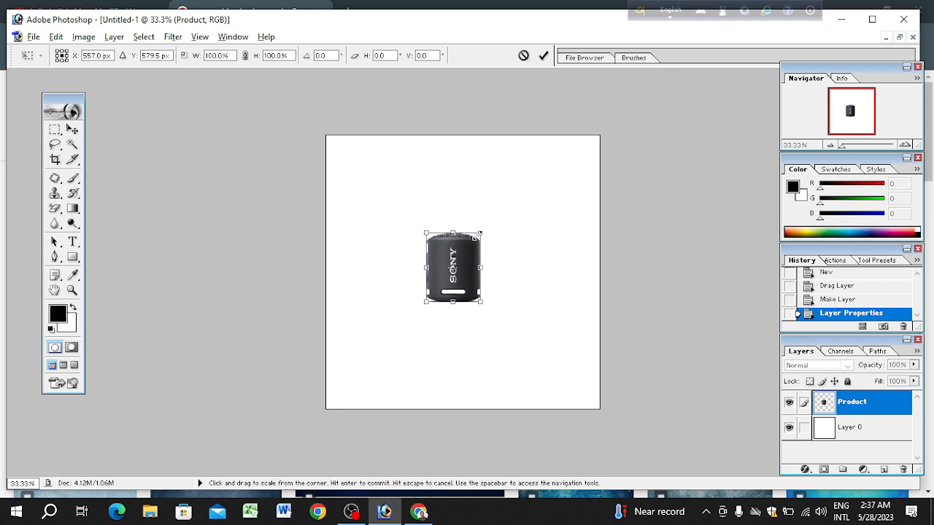
{"action": "left_click_drag", "start_coordinate": [481, 233], "coordinate": [526, 210]}
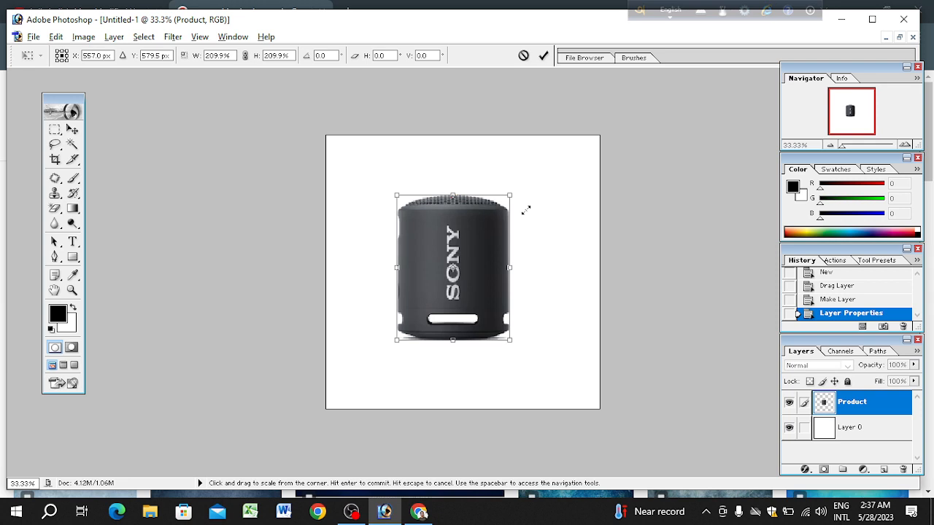
{"action": "left_click_drag", "start_coordinate": [526, 210], "coordinate": [506, 234]}
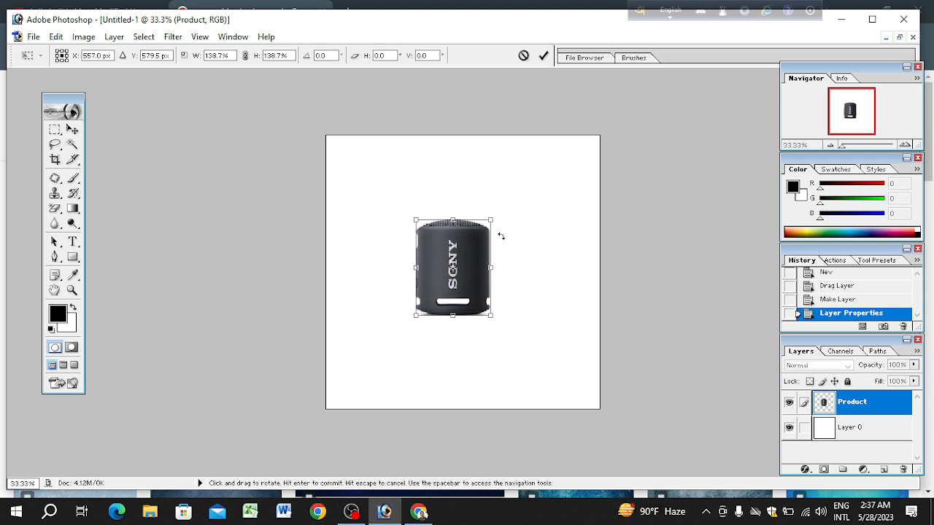
{"action": "left_click_drag", "start_coordinate": [491, 219], "coordinate": [502, 212]}
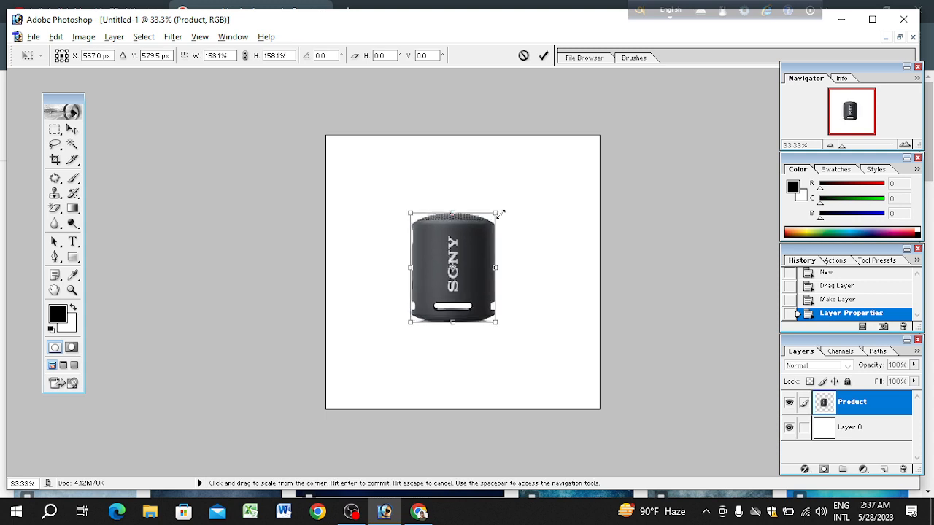
{"action": "key", "text": "Return"}
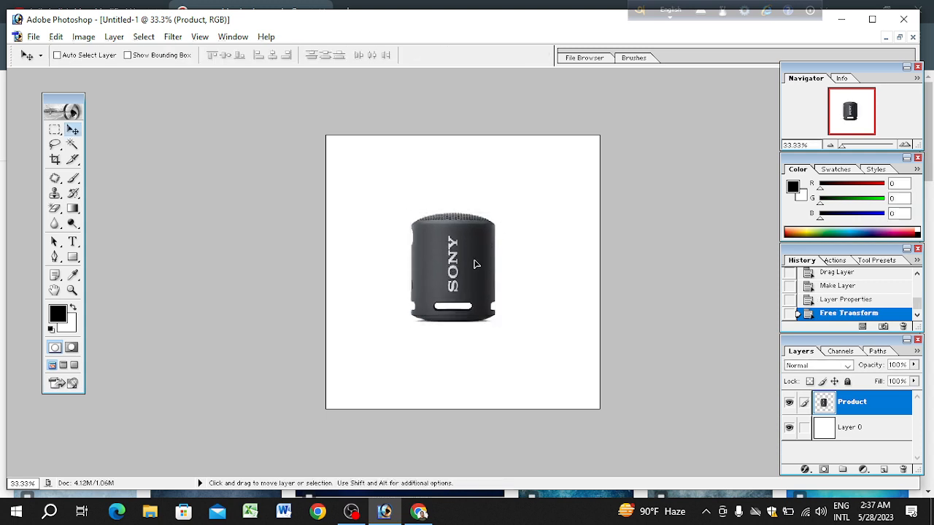
{"action": "mouse_move", "coordinate": [474, 264]}
{"action": "left_mouse_down"}
{"action": "mouse_move", "coordinate": [486, 277]}
{"action": "mouse_move", "coordinate": [481, 256]}
{"action": "mouse_move", "coordinate": [482, 274]}
{"action": "mouse_move", "coordinate": [485, 266]}
{"action": "left_mouse_up"}
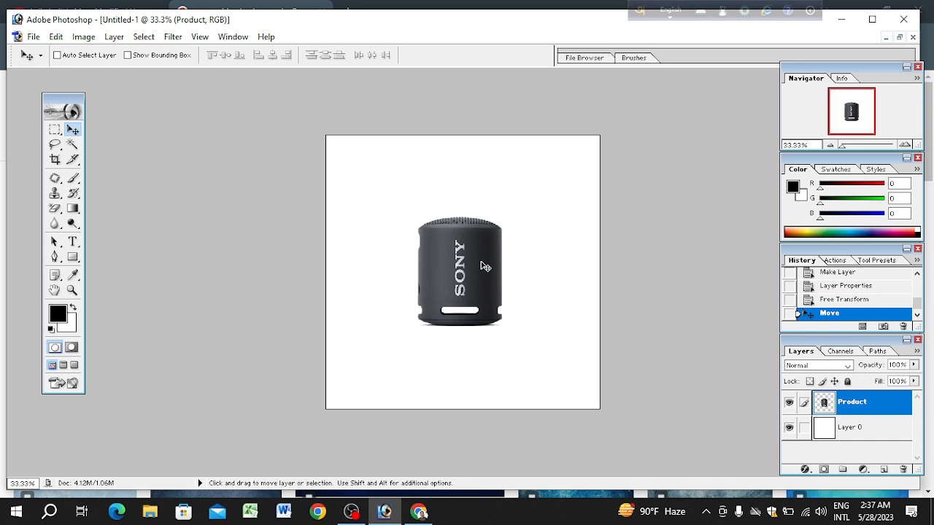
{"action": "left_click", "coordinate": [34, 37]}
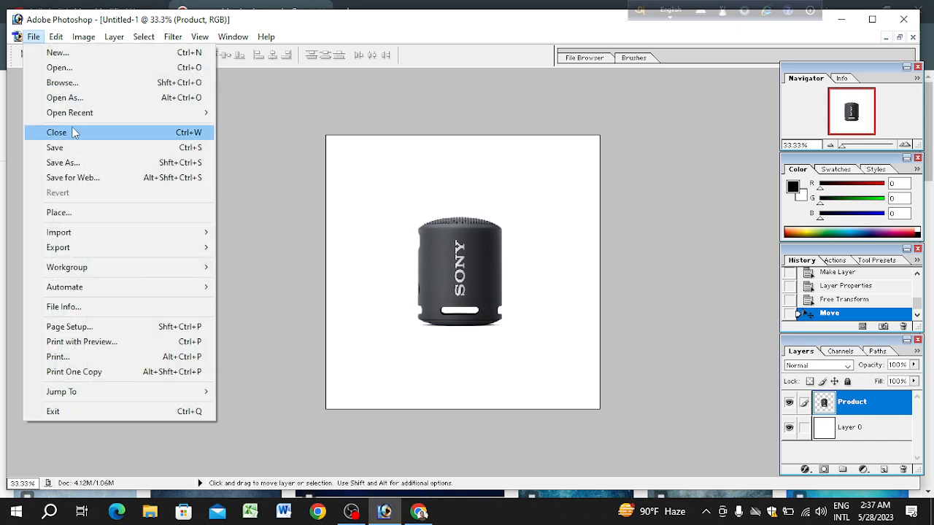
{"action": "left_click", "coordinate": [83, 162]}
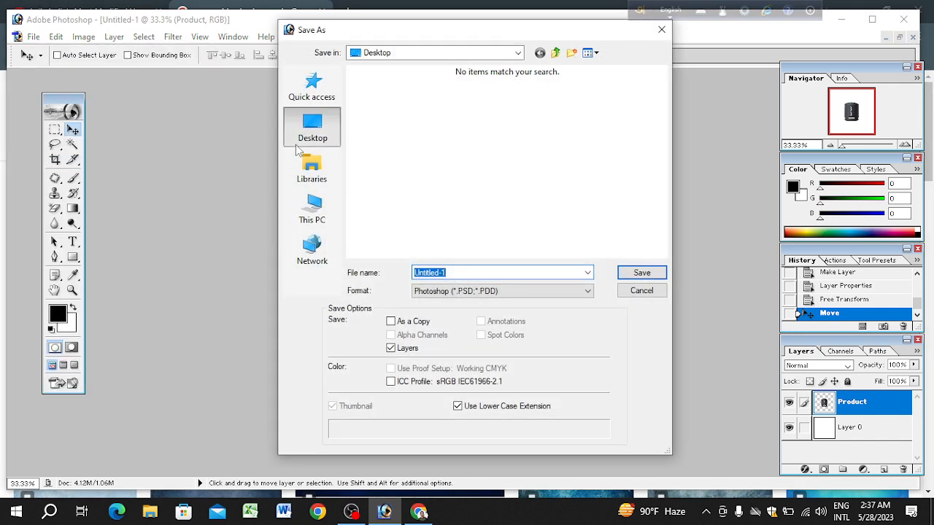
{"action": "left_click", "coordinate": [520, 290]}
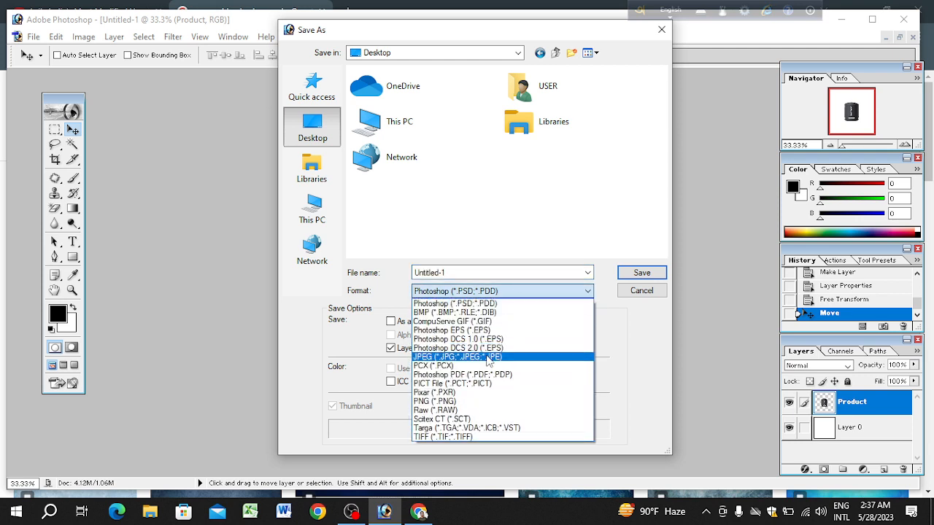
{"action": "left_click", "coordinate": [642, 291]}
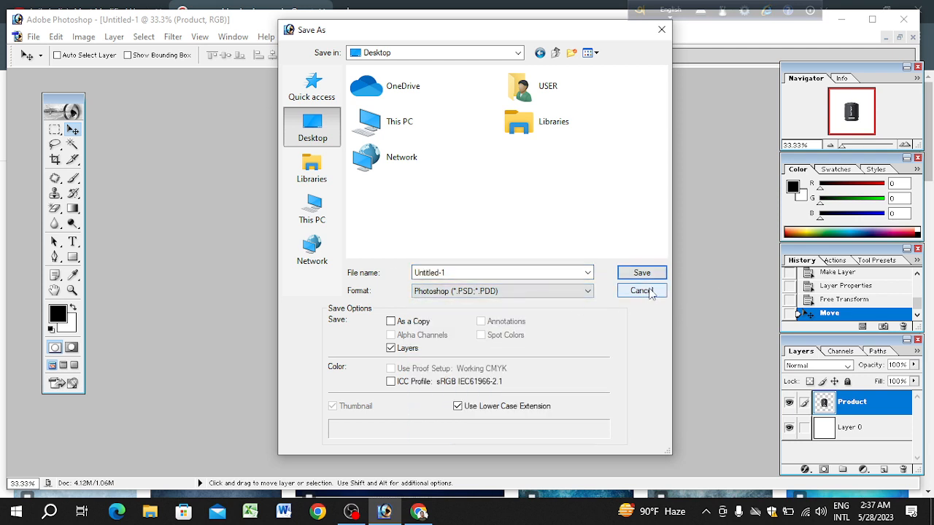
{"action": "left_click", "coordinate": [641, 291]}
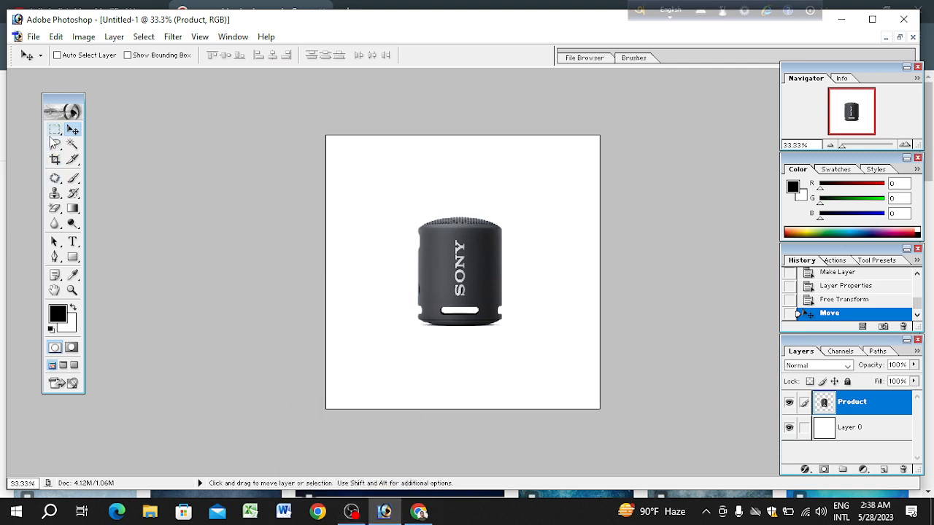
{"action": "left_click", "coordinate": [54, 129]}
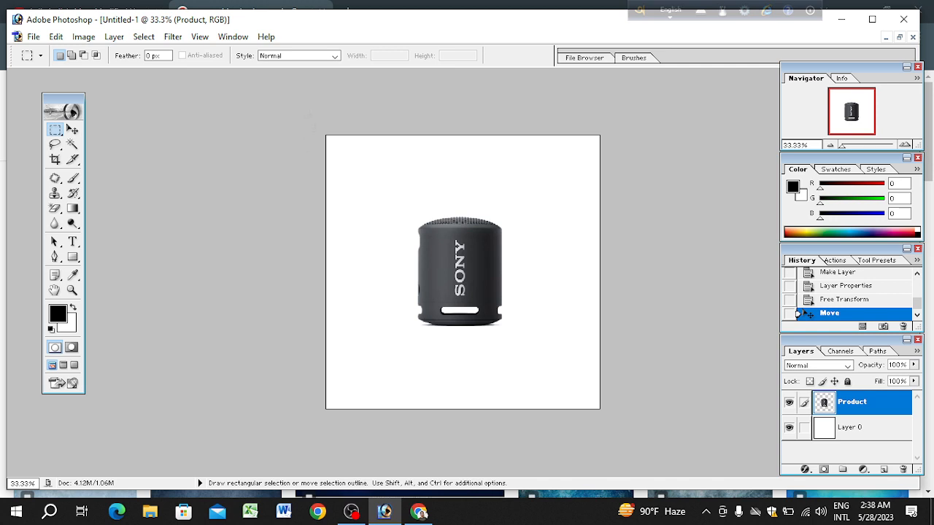
{"action": "left_click_drag", "start_coordinate": [324, 134], "coordinate": [605, 304]}
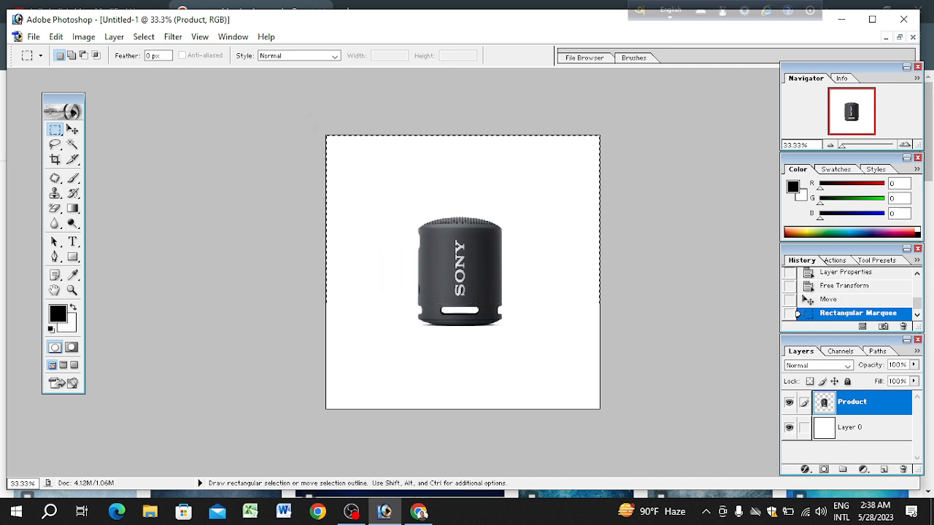
{"action": "key", "text": "ctrl+d"}
Step: Rename Layer 0 as Background
{"action": "left_click", "coordinate": [835, 433]}
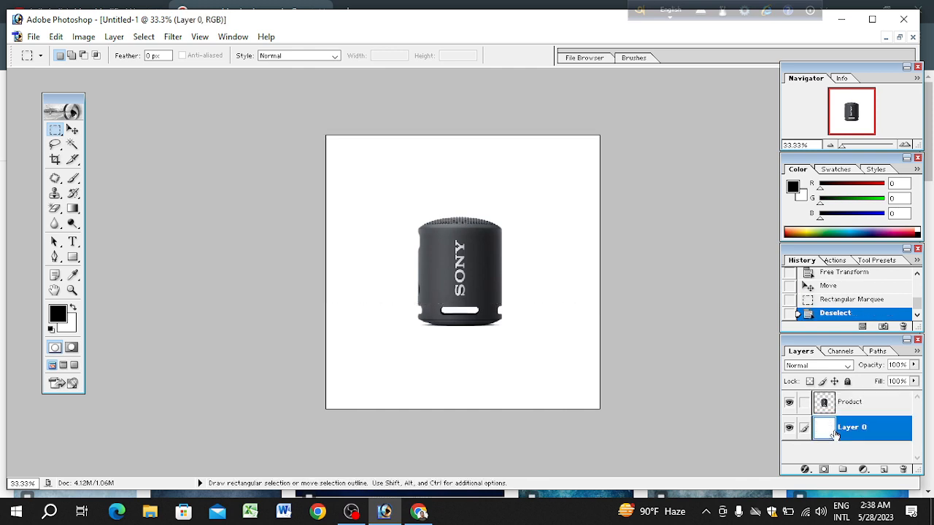
{"action": "double_click", "coordinate": [845, 430]}
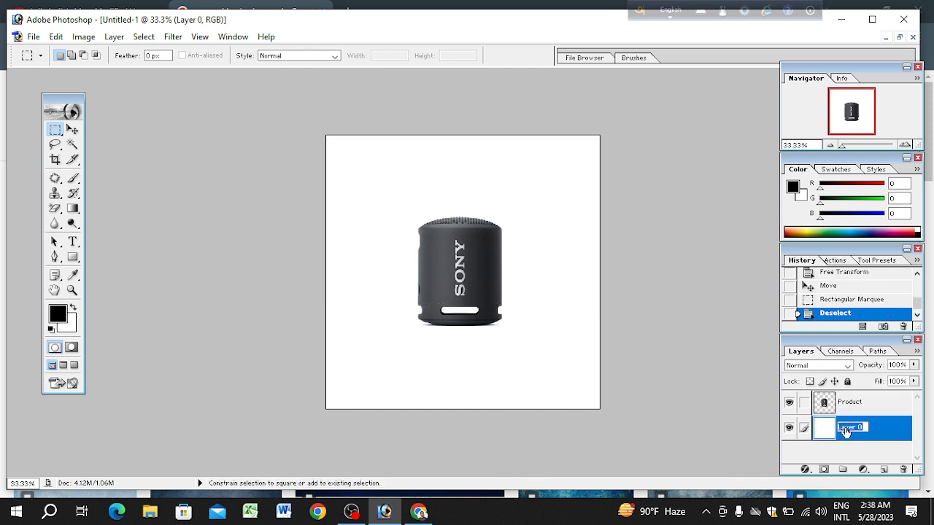
{"action": "type", "text": "Back"}
{"action": "key", "text": "BackSpace"}
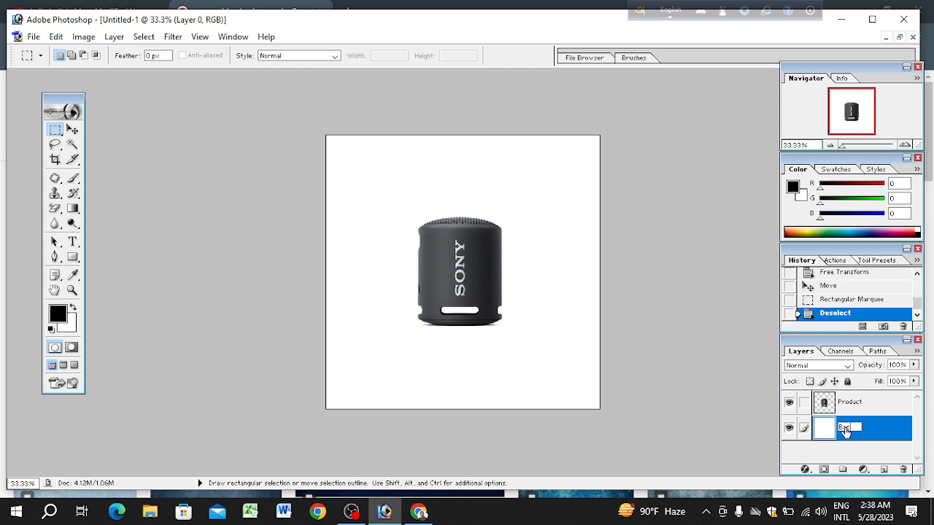
{"action": "type", "text": "ckground"}
{"action": "key", "text": "Return"}
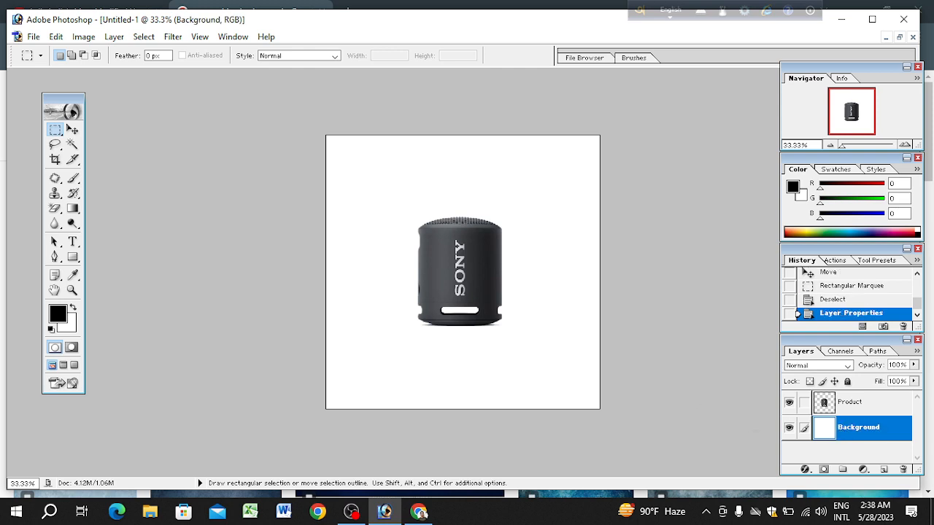
Step: On the Background layer, draw a full-width rectangular marquee from the canvas's upper edge down to just above the speaker's white slot
{"action": "left_click", "coordinate": [847, 406]}
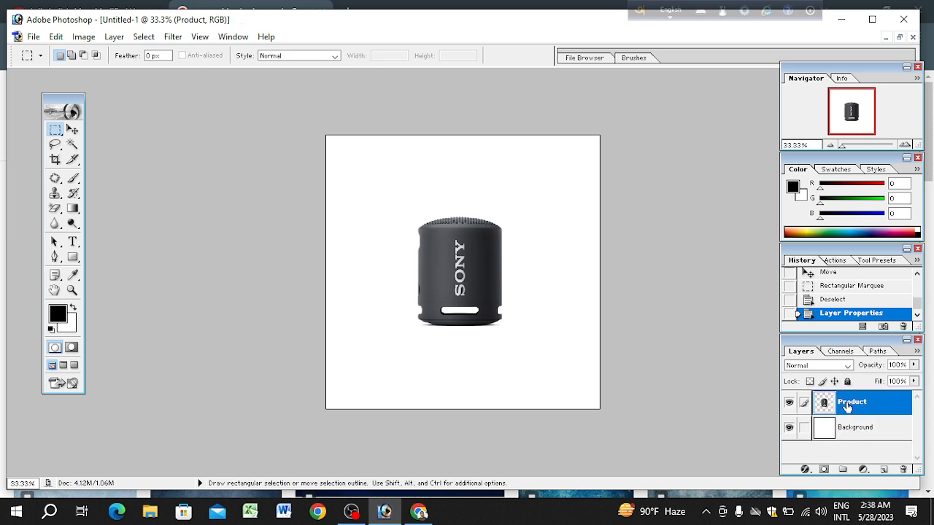
{"action": "left_click", "coordinate": [846, 432]}
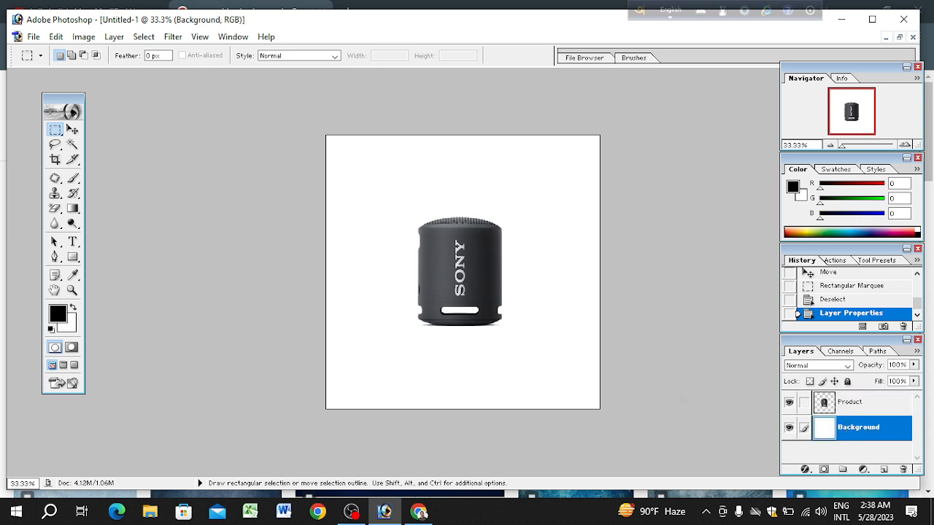
{"action": "key", "text": "v"}
{"action": "right_click", "coordinate": [446, 271]}
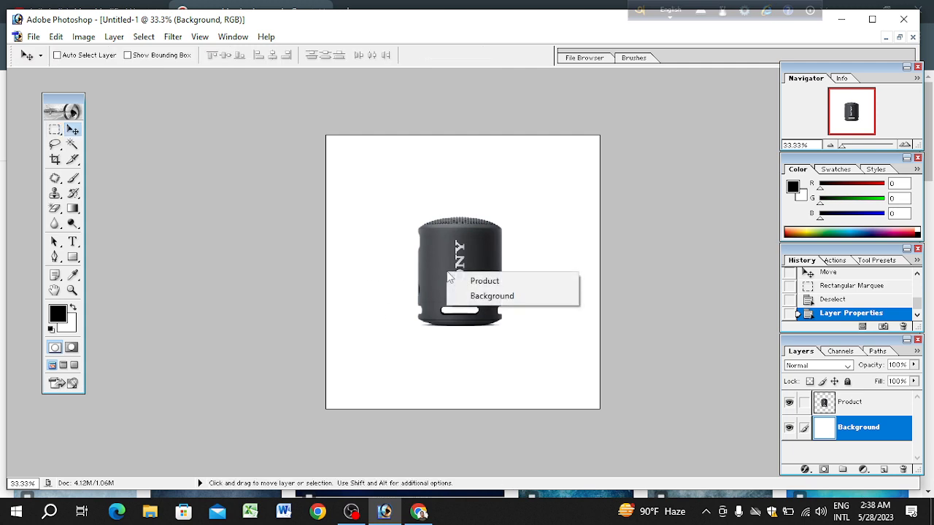
{"action": "left_click", "coordinate": [493, 298]}
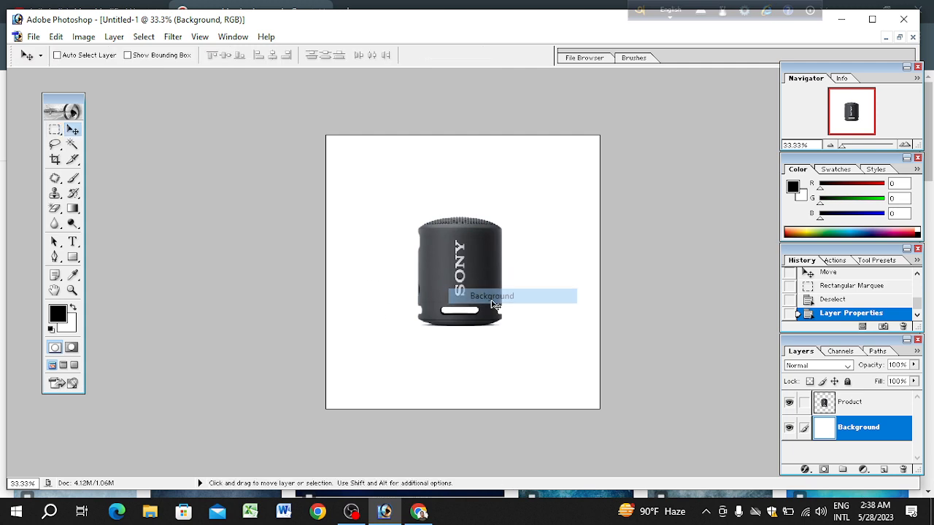
{"action": "left_click", "coordinate": [55, 131]}
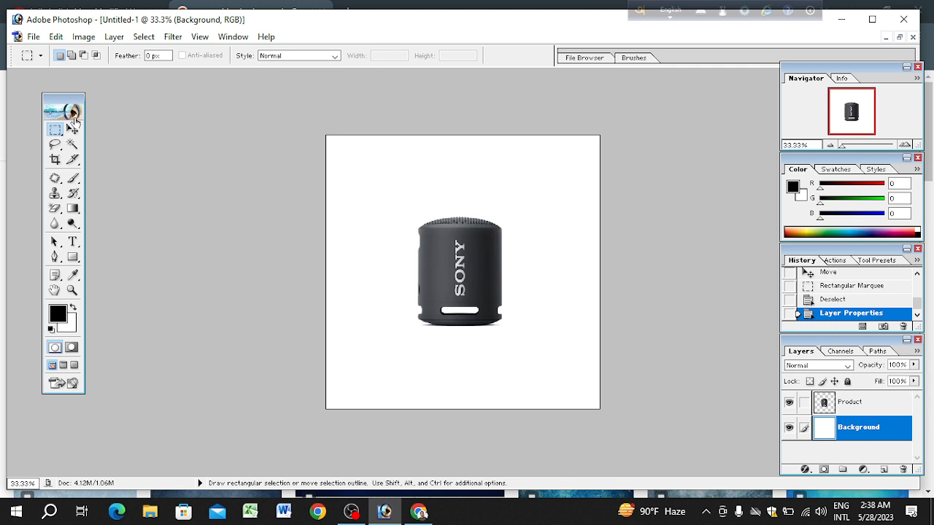
{"action": "right_click", "coordinate": [66, 130]}
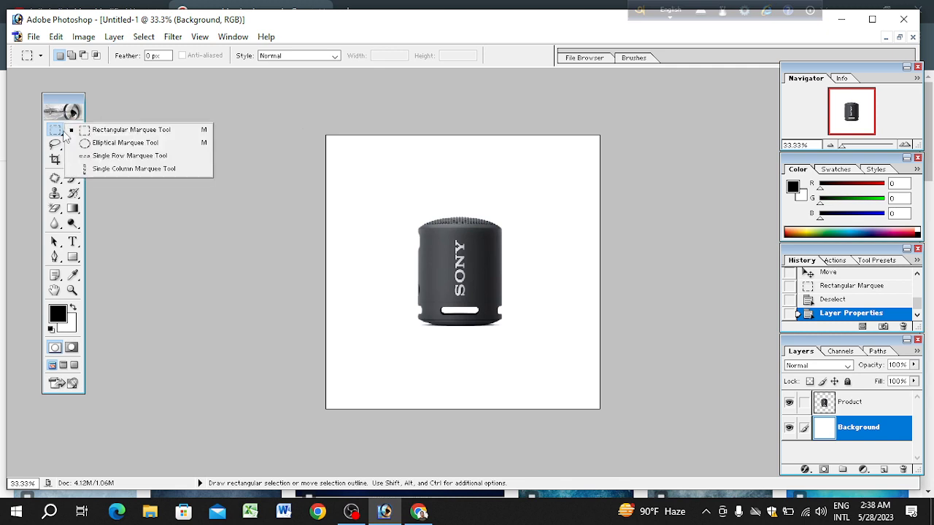
{"action": "left_click", "coordinate": [113, 132]}
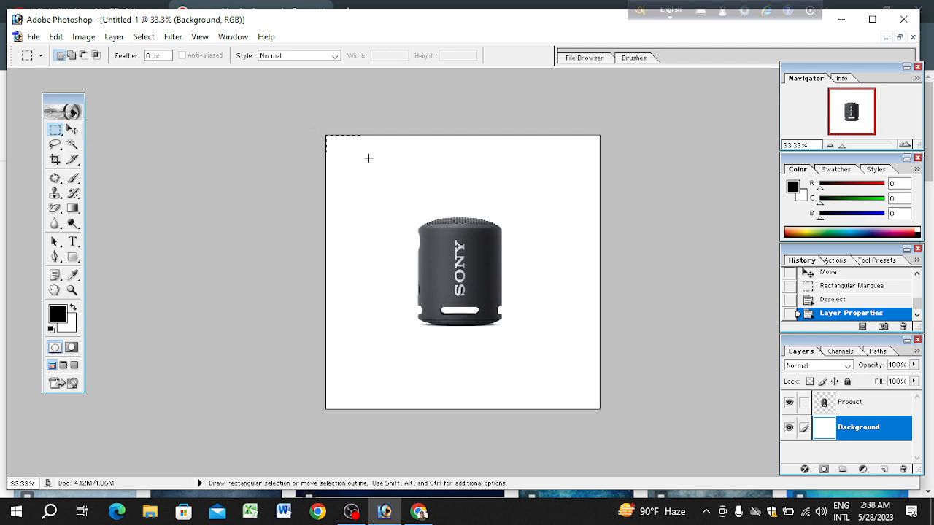
{"action": "left_click_drag", "start_coordinate": [368, 158], "coordinate": [602, 305]}
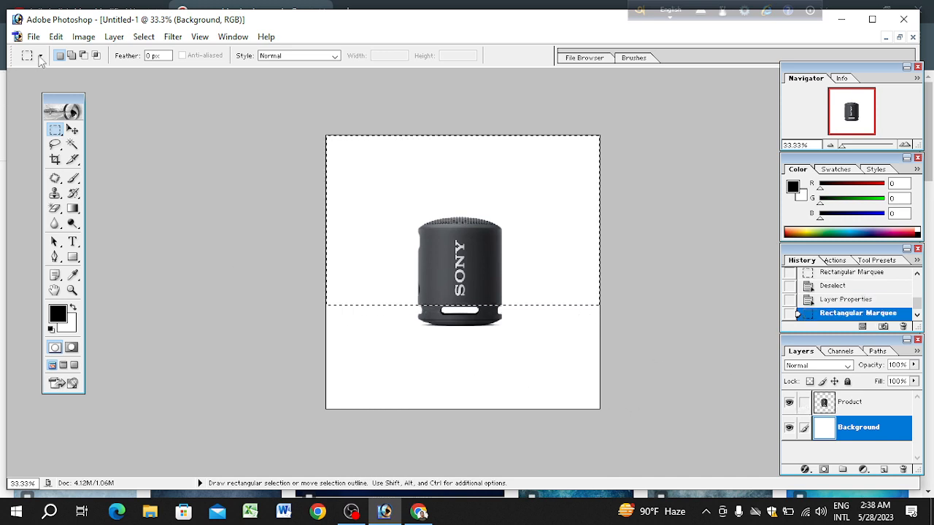
Step: Cut the selected upper area of the Background layer, undo the cut, and paste the area as a new layer
{"action": "left_click", "coordinate": [72, 129]}
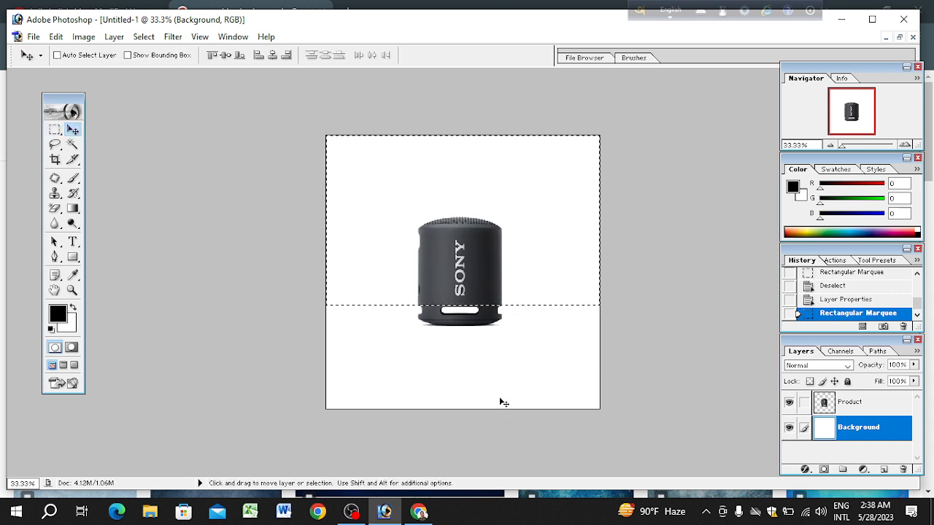
{"action": "key", "text": "ctrl+x"}
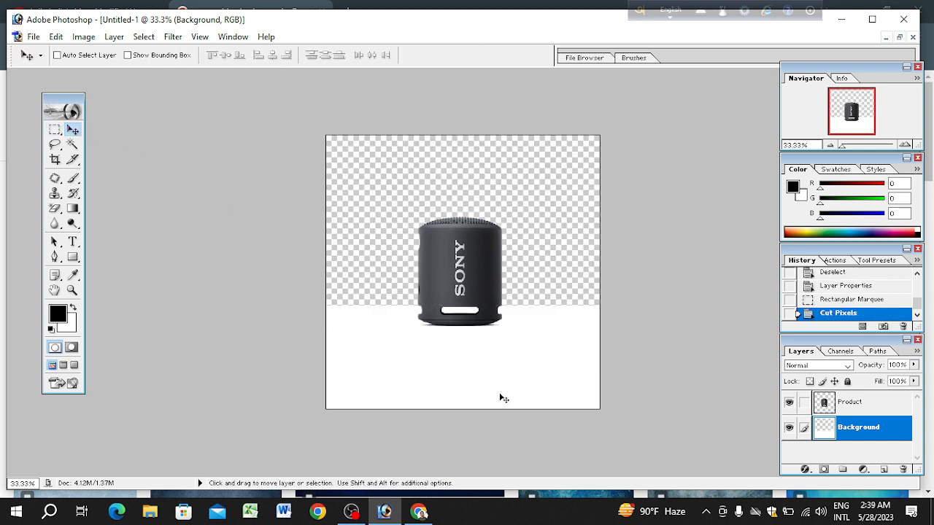
{"action": "key", "text": "ctrl+z"}
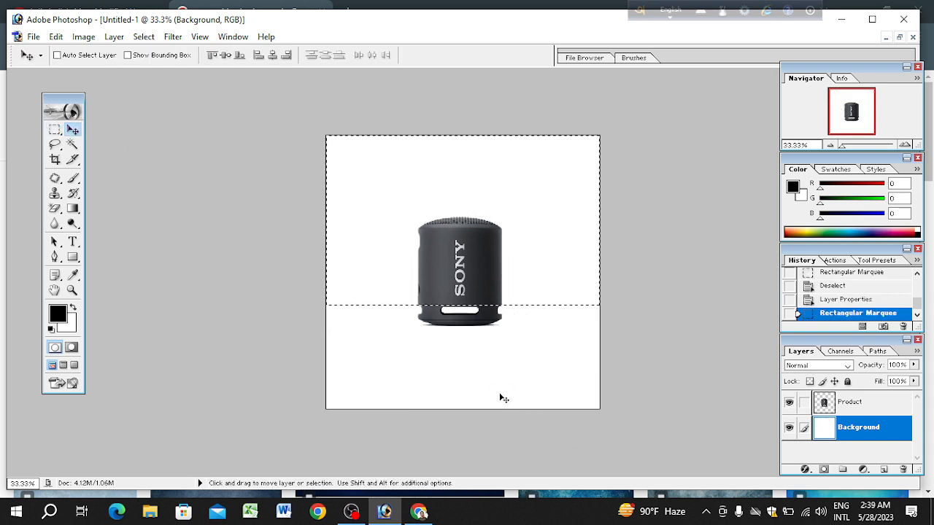
{"action": "key", "text": "ctrl+v"}
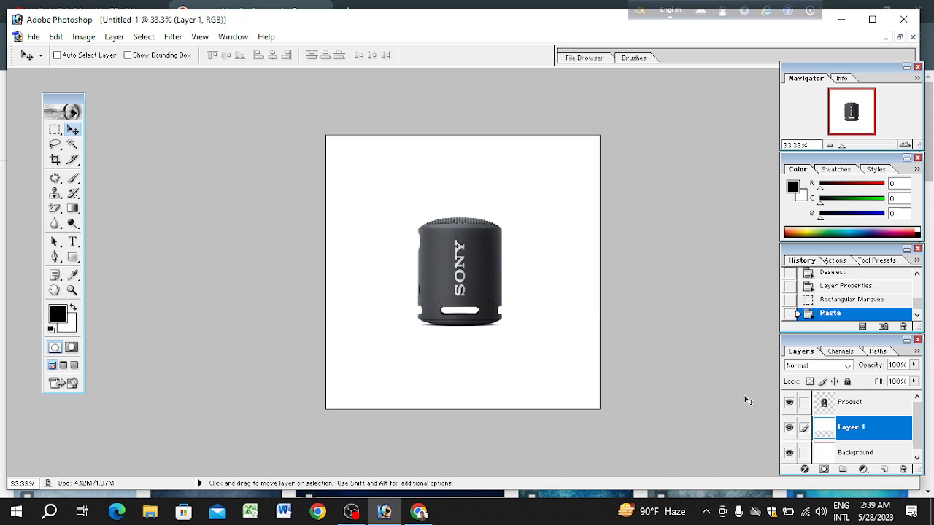
{"action": "double_click", "coordinate": [870, 428]}
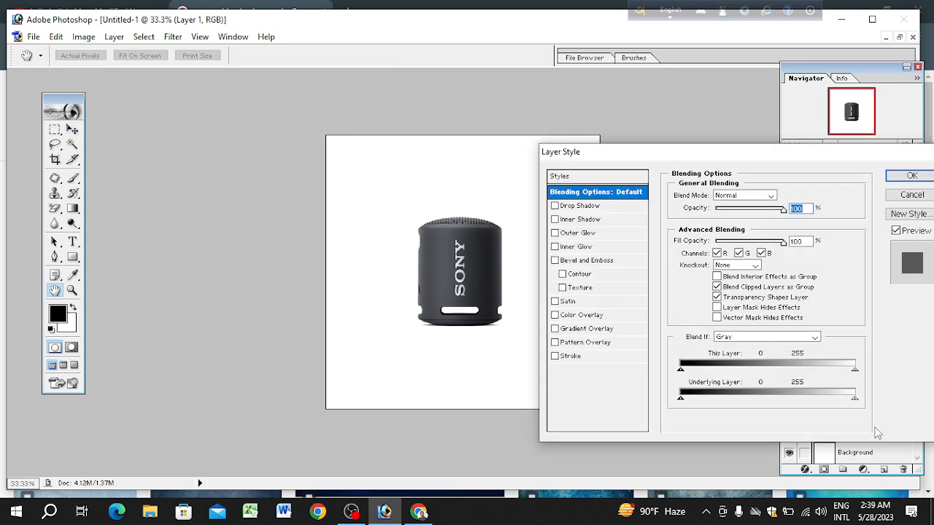
{"action": "left_click", "coordinate": [911, 194]}
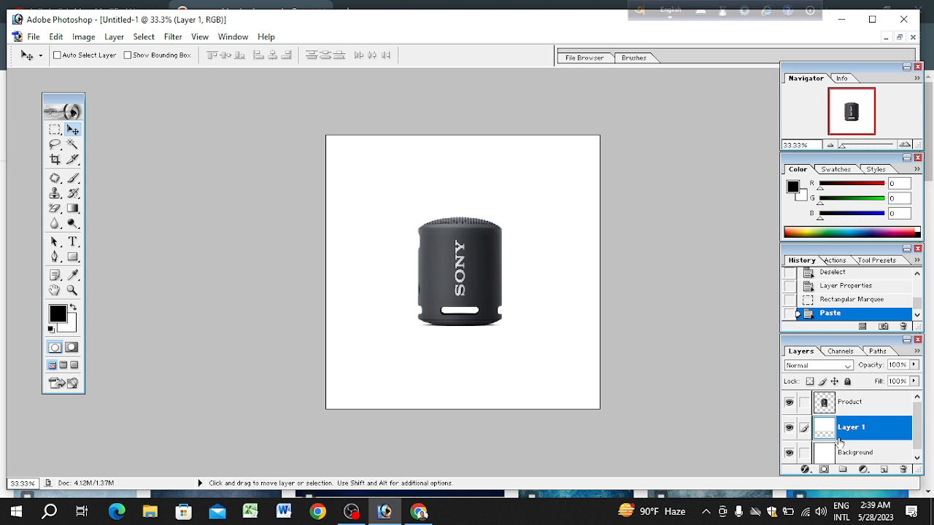
{"action": "left_click", "coordinate": [804, 468]}
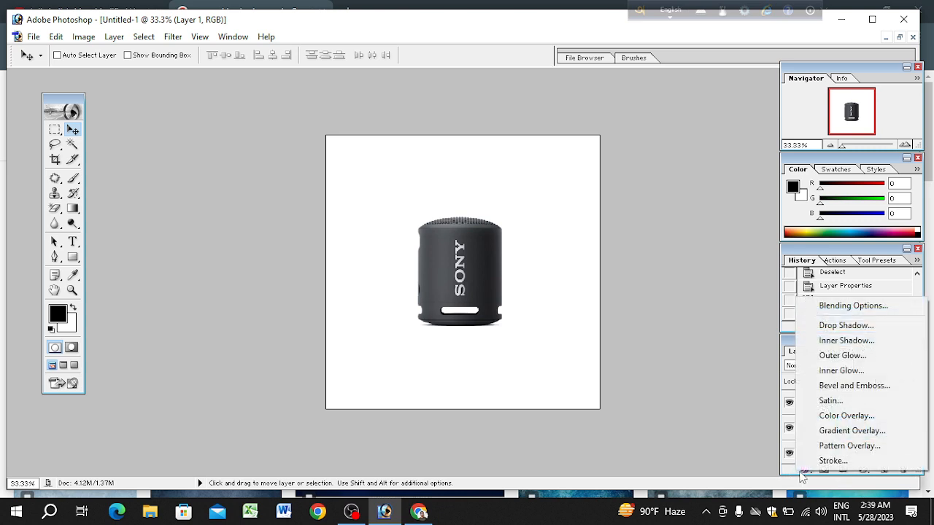
{"action": "left_click", "coordinate": [838, 416]}
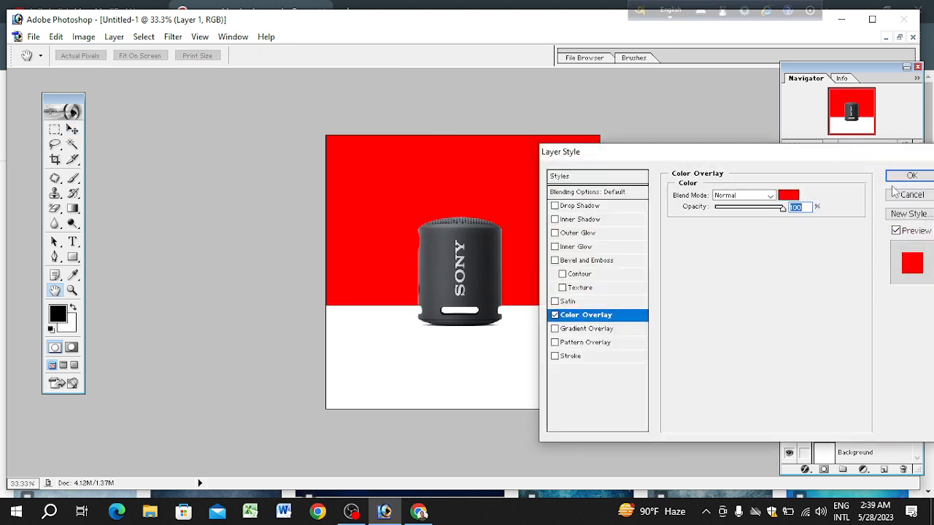
{"action": "left_click", "coordinate": [908, 194]}
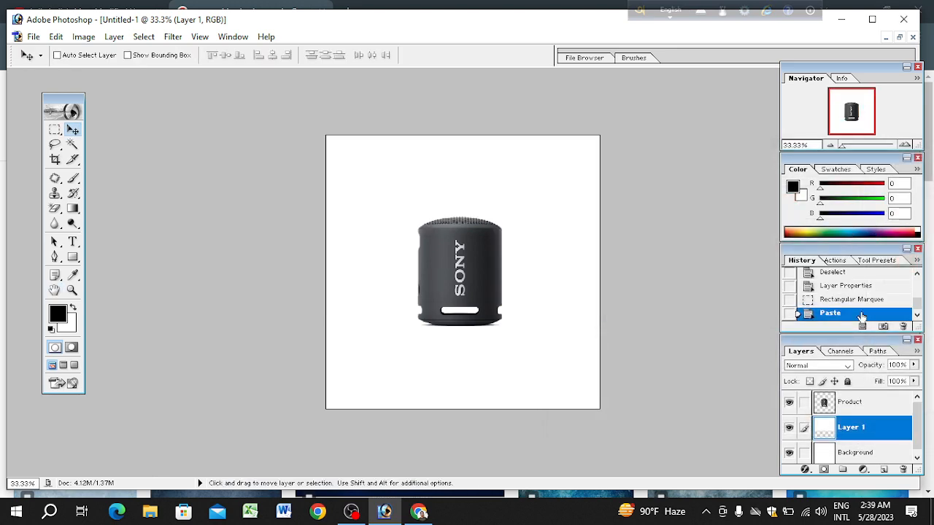
Step: Apply a Color Overlay in orange FF4E00 to Layer 1, the upper part of the backdrop
{"action": "left_click", "coordinate": [806, 470]}
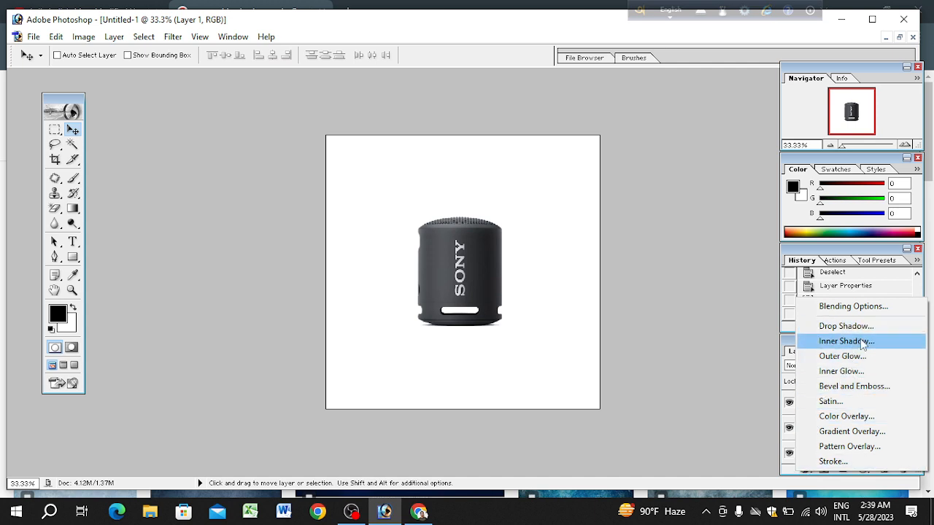
{"action": "left_click", "coordinate": [844, 418]}
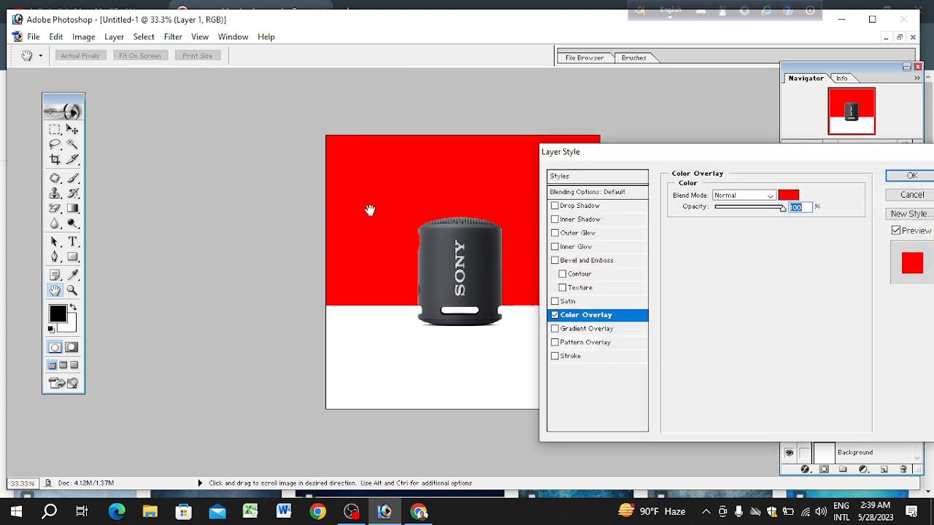
{"action": "left_click", "coordinate": [783, 194]}
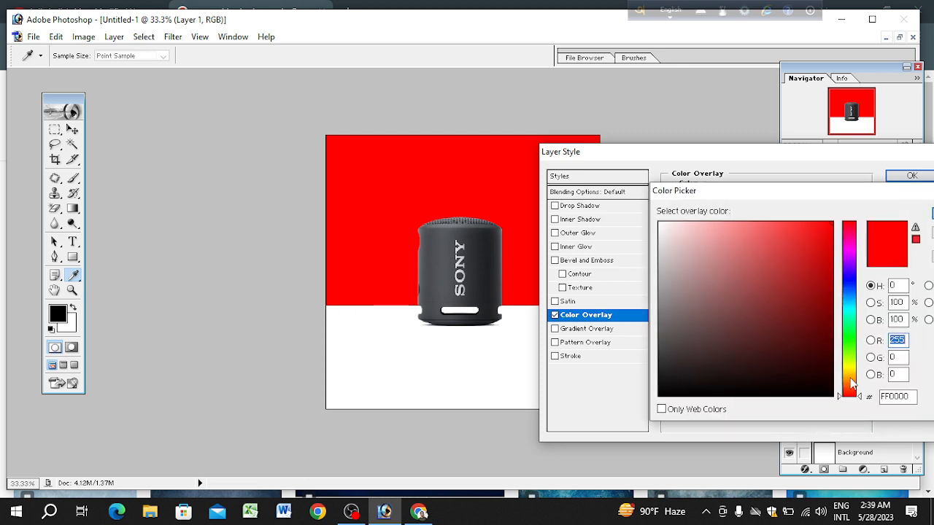
{"action": "left_click_drag", "start_coordinate": [855, 387], "coordinate": [855, 374]}
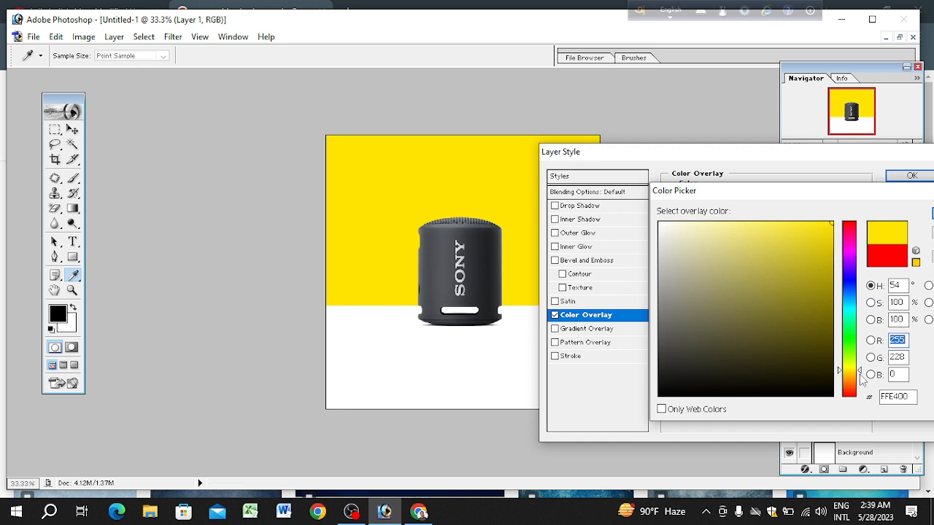
{"action": "left_click_drag", "start_coordinate": [859, 374], "coordinate": [860, 389]}
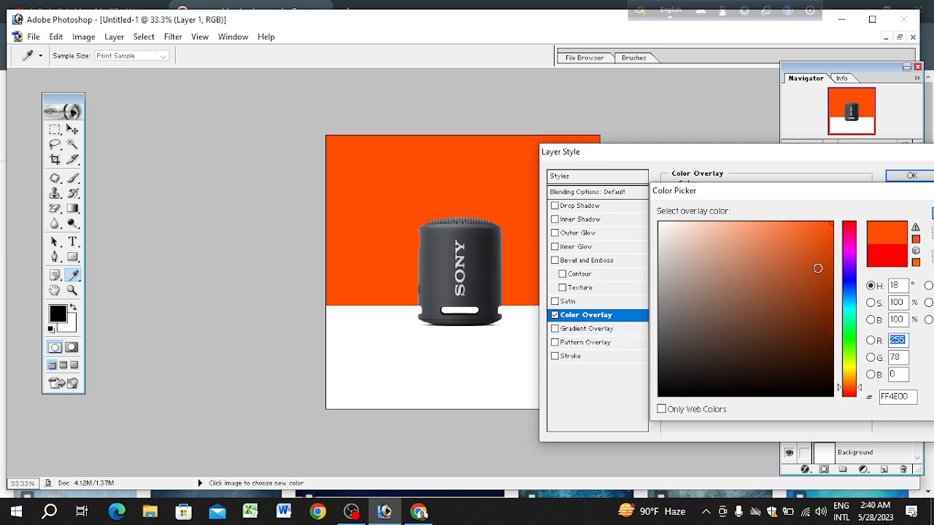
{"action": "left_click", "coordinate": [831, 230]}
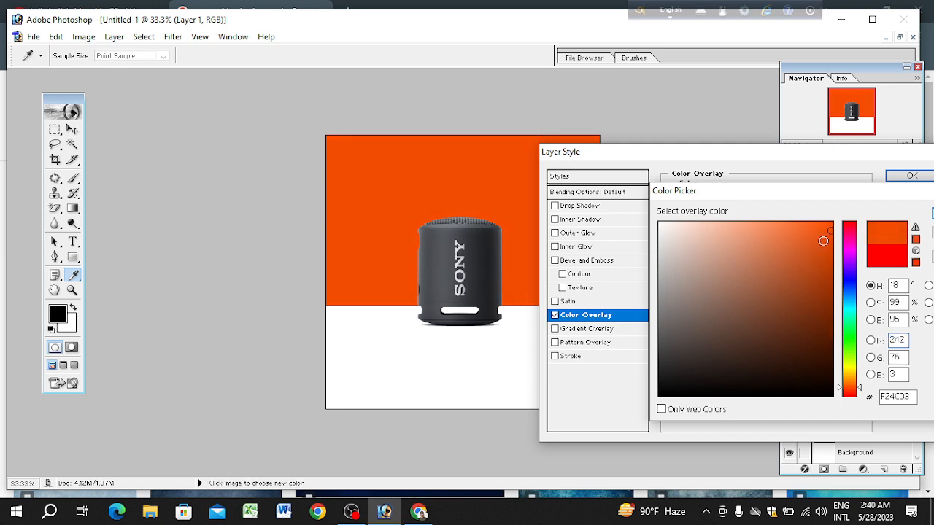
{"action": "left_click", "coordinate": [815, 246]}
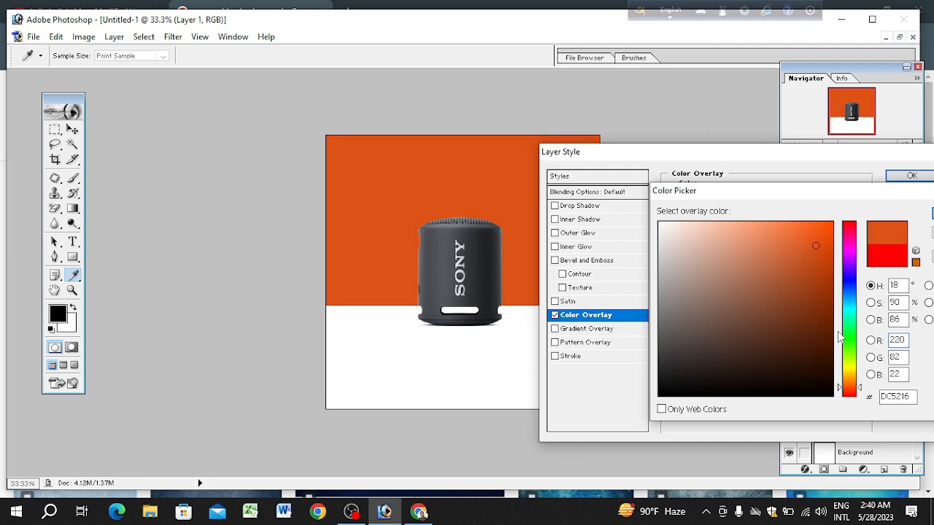
{"action": "left_click_drag", "start_coordinate": [816, 246], "coordinate": [849, 193]}
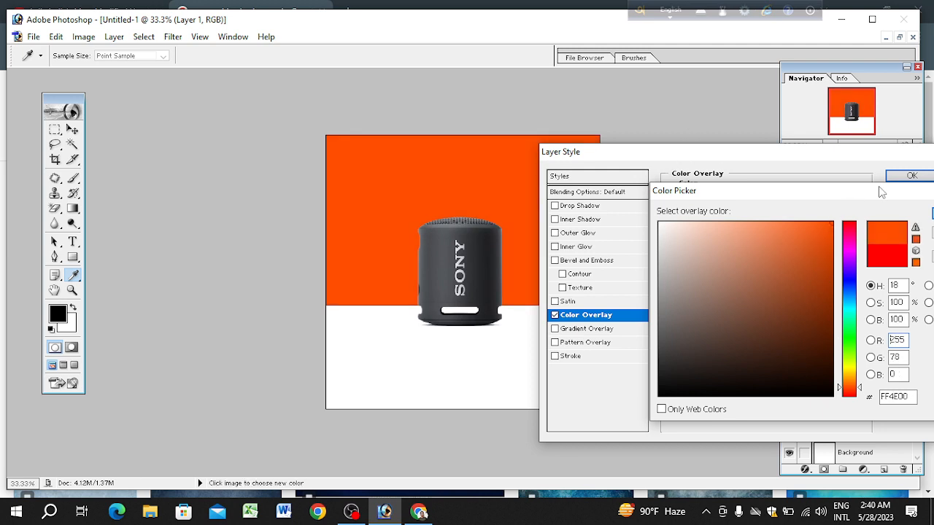
{"action": "key", "text": "Return"}
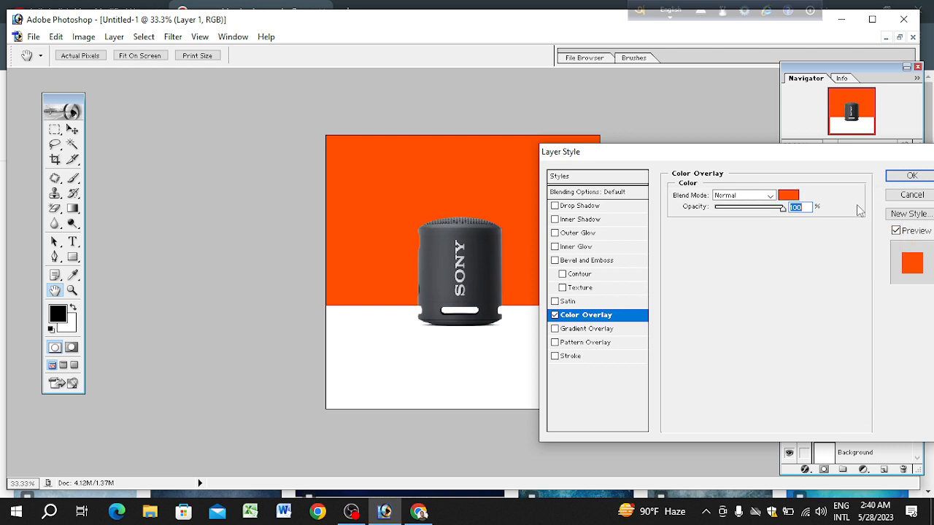
{"action": "key", "text": "Return"}
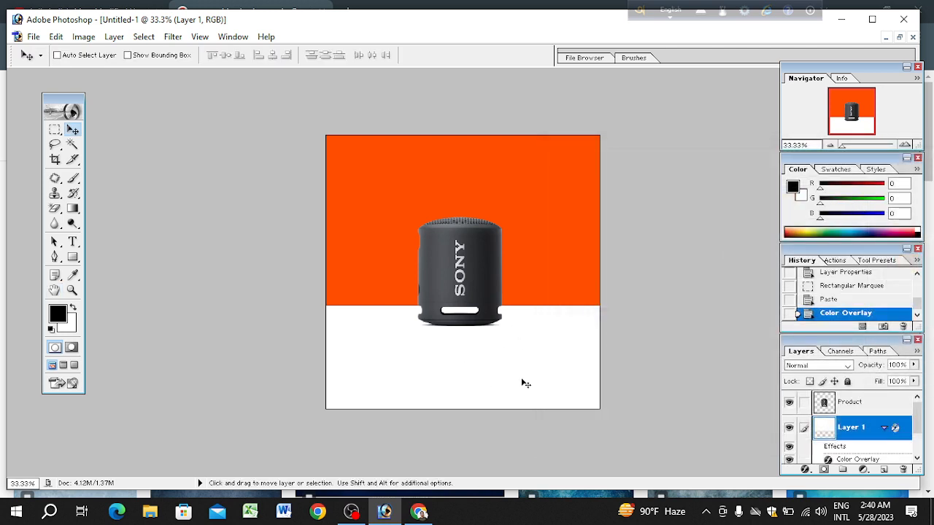
Step: Apply a Color Overlay in light grey D8D9DA to the Background layer
{"action": "right_click", "coordinate": [501, 365]}
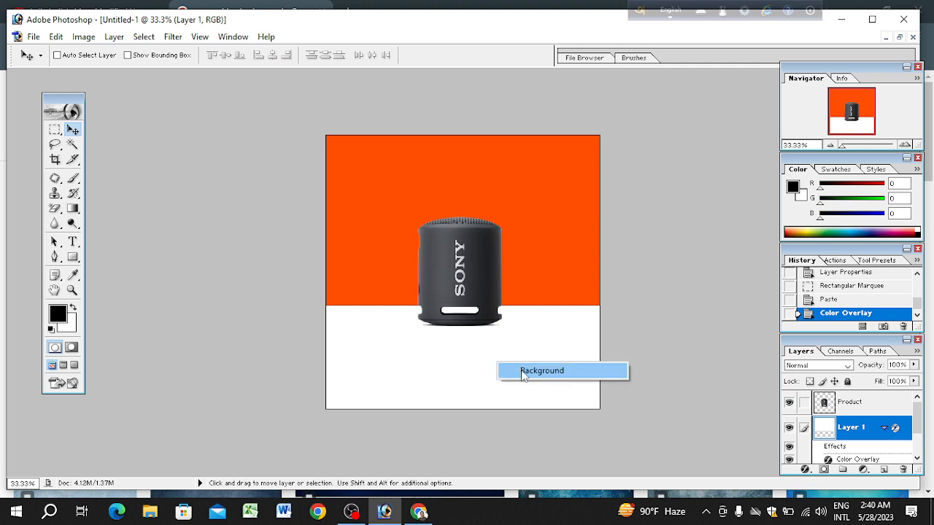
{"action": "left_click", "coordinate": [523, 372]}
{"action": "left_click", "coordinate": [804, 469]}
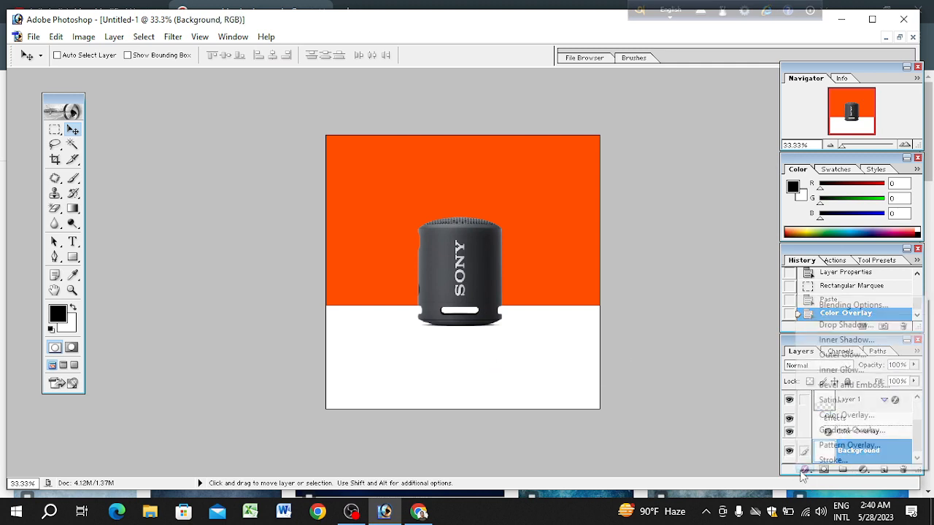
{"action": "left_click", "coordinate": [845, 415]}
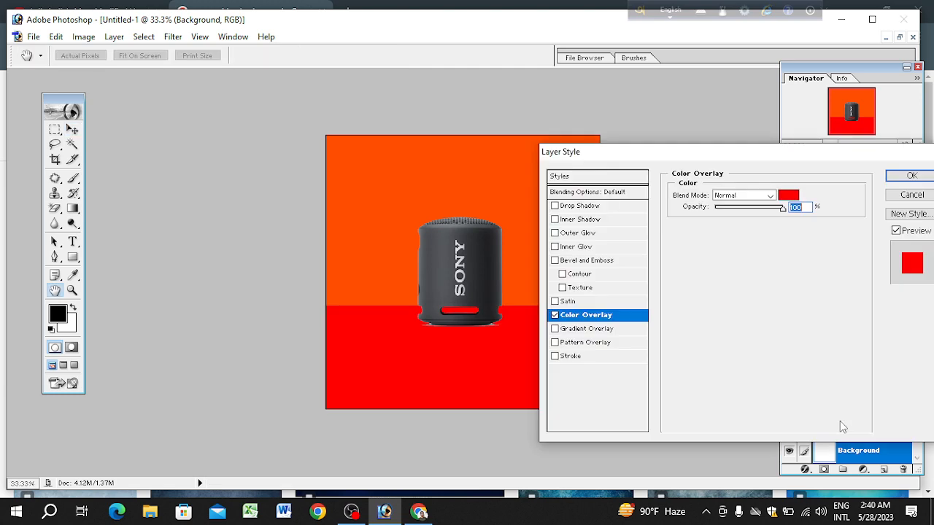
{"action": "left_click", "coordinate": [787, 195]}
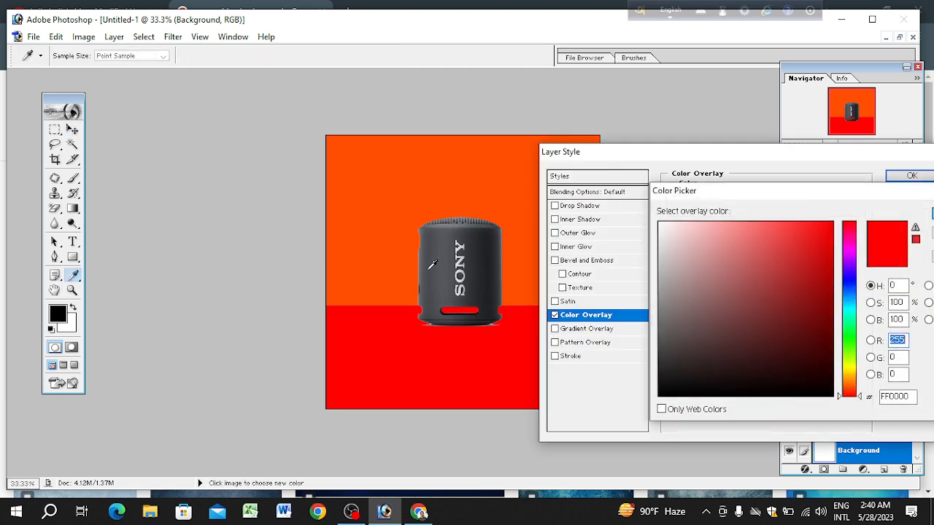
{"action": "left_click", "coordinate": [428, 269]}
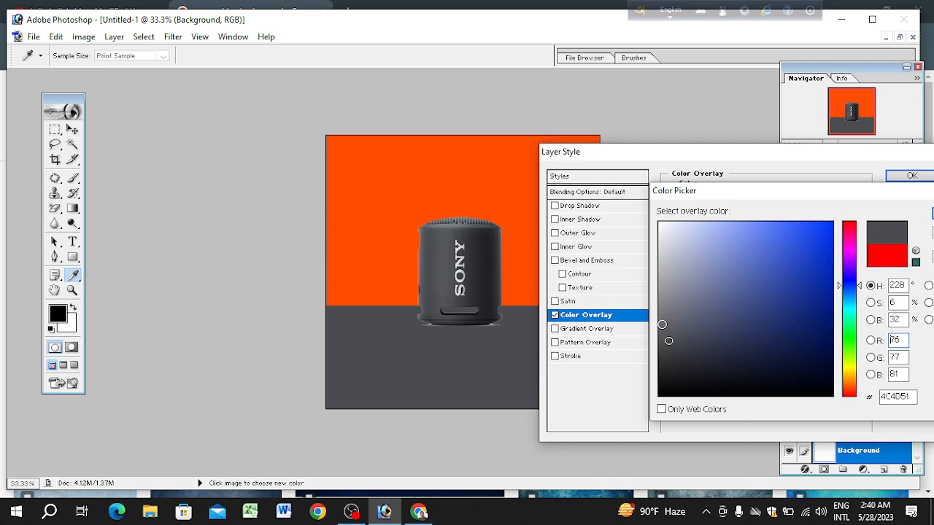
{"action": "left_click_drag", "start_coordinate": [662, 327], "coordinate": [660, 246]}
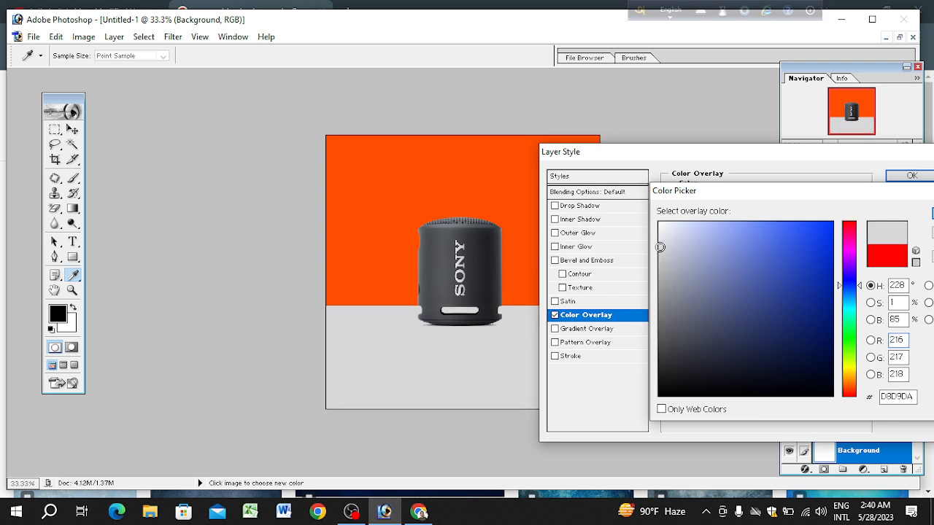
{"action": "left_click_drag", "start_coordinate": [660, 248], "coordinate": [660, 247]}
{"action": "key", "text": "Return"}
{"action": "key", "text": "Return"}
Step: Enlarge the Product layer slightly and proportionally about its centre with Free Transform, and nudge it down a little
{"action": "key", "text": "v"}
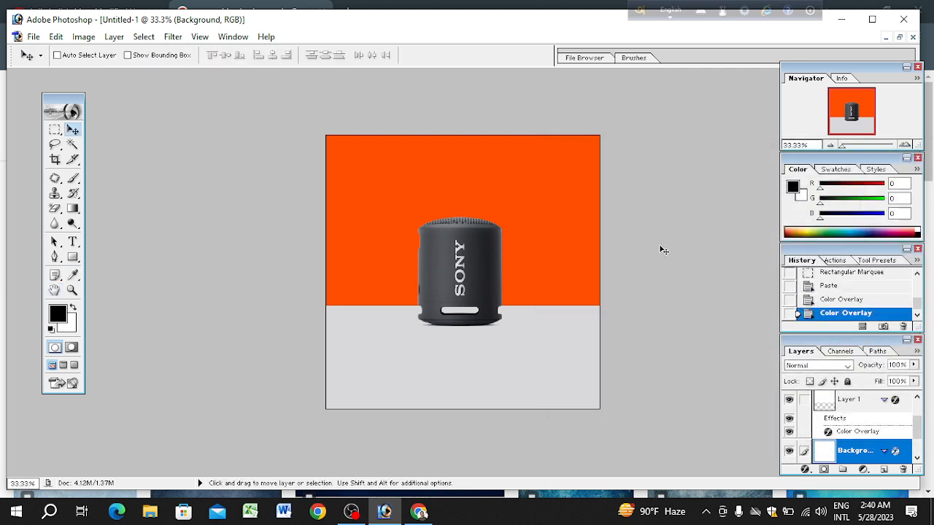
{"action": "right_click", "coordinate": [461, 273]}
{"action": "left_click", "coordinate": [475, 283]}
{"action": "right_click", "coordinate": [473, 284]}
{"action": "left_click", "coordinate": [479, 291]}
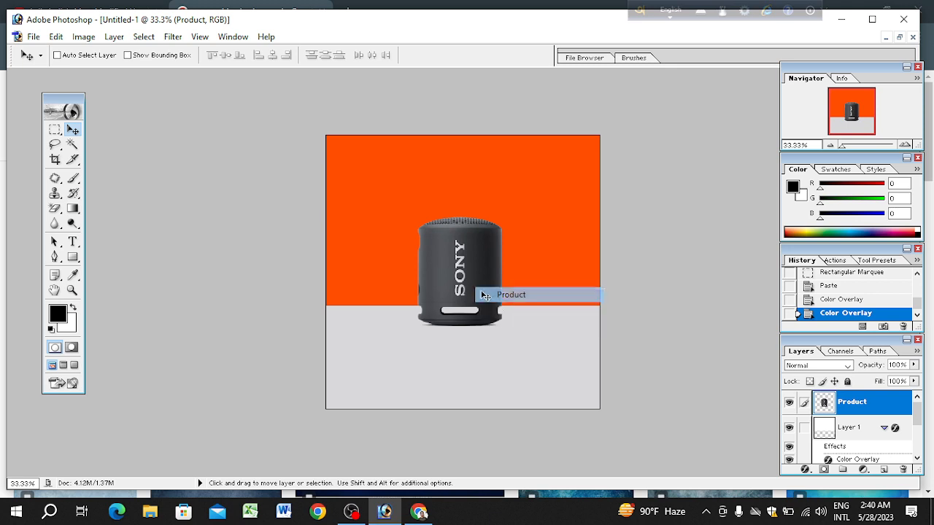
{"action": "key", "text": "ctrl+t"}
{"action": "left_click_drag", "start_coordinate": [502, 217], "coordinate": [514, 211]}
{"action": "key", "text": "Return"}
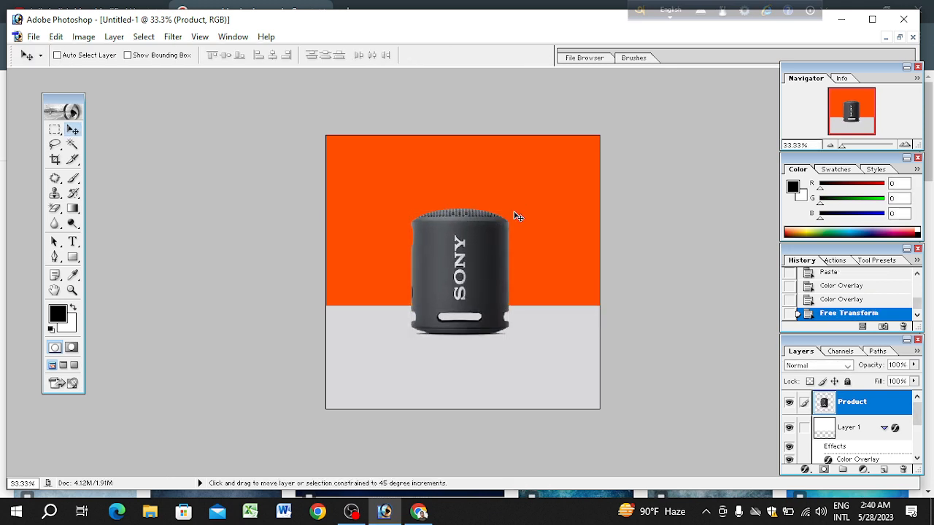
{"action": "key", "text": "shift+Down"}
{"action": "key", "text": "ctrl+minus"}
{"action": "key", "text": "ctrl+minus"}
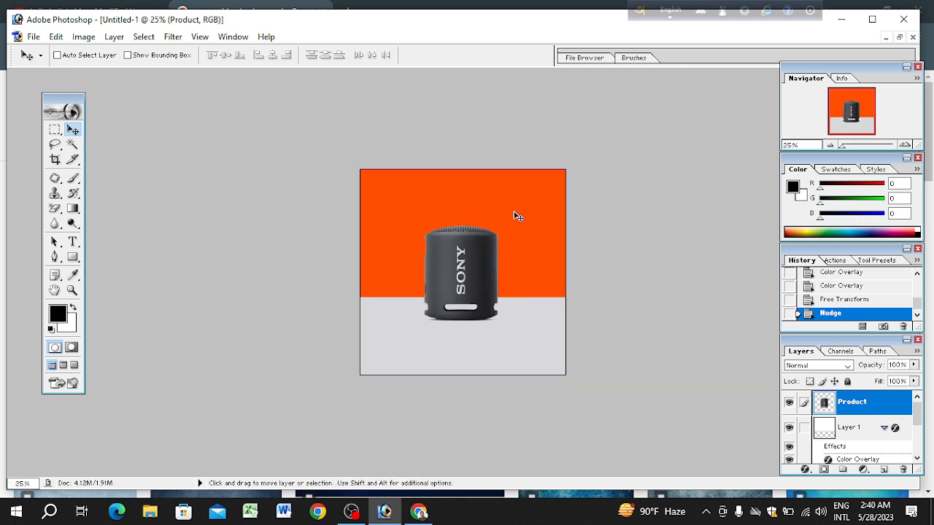
{"action": "key", "text": "ctrl+plus"}
{"action": "key", "text": "ctrl+plus"}
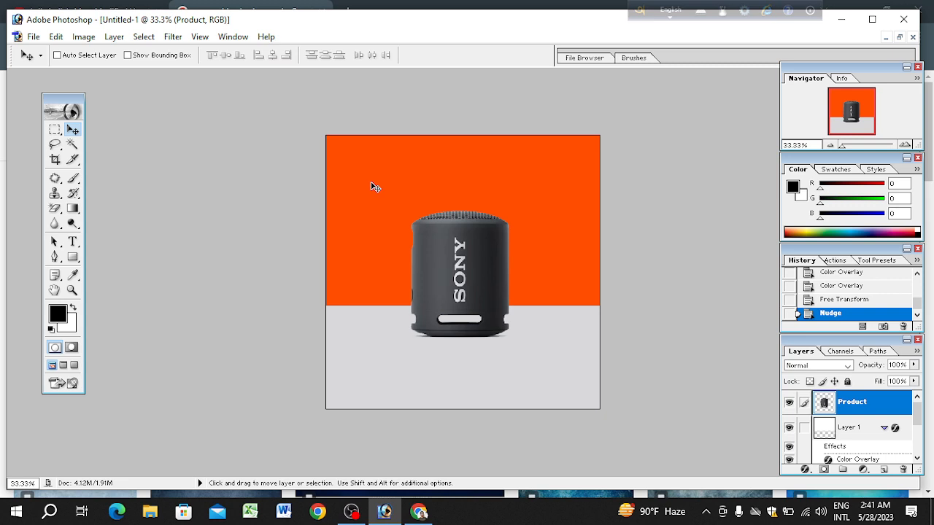
{"action": "right_click", "coordinate": [487, 278]}
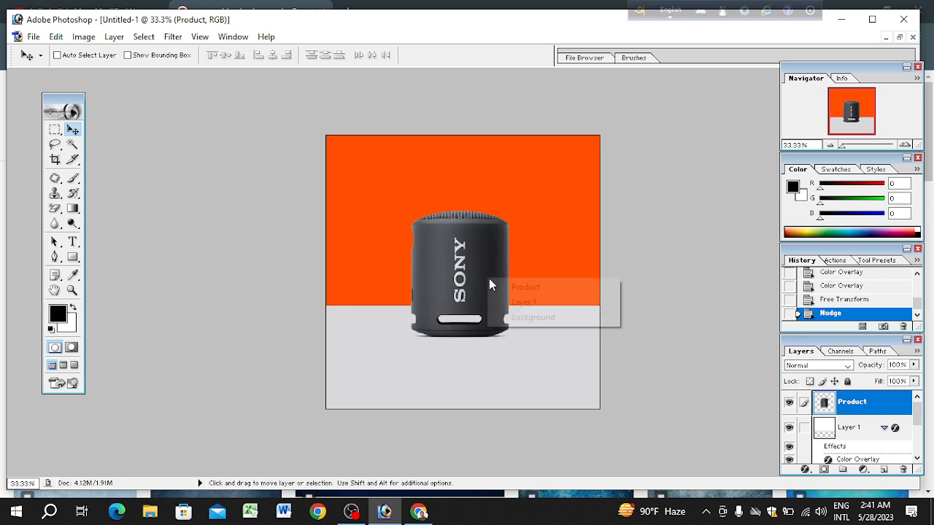
{"action": "left_click", "coordinate": [499, 286]}
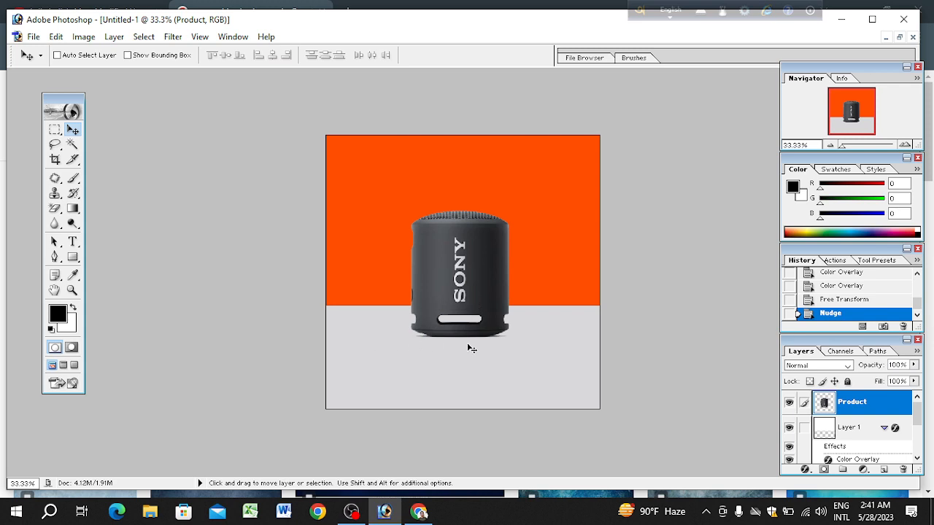
{"action": "left_click", "coordinate": [55, 129]}
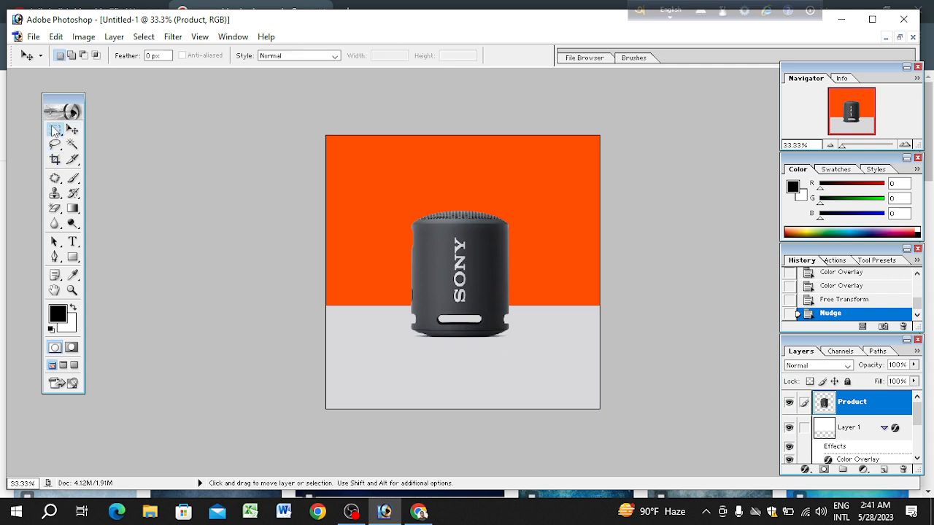
{"action": "left_click", "coordinate": [124, 142]}
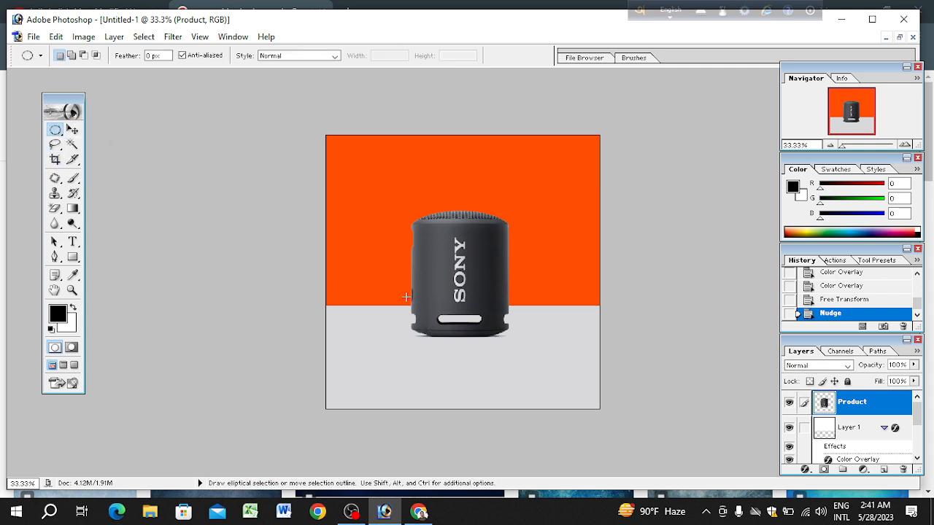
{"action": "key", "text": "v"}
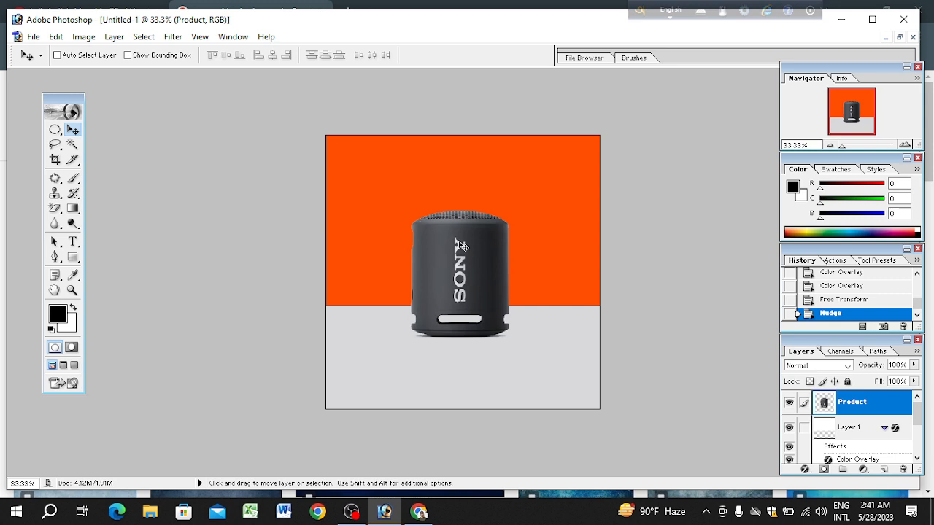
Step: Duplicate the Product layer by moving a copy straight down to the canvas's lower edge, undoing the first attempt
{"action": "right_click", "coordinate": [462, 246]}
{"action": "left_click", "coordinate": [474, 251]}
{"action": "key", "text": "alt"}
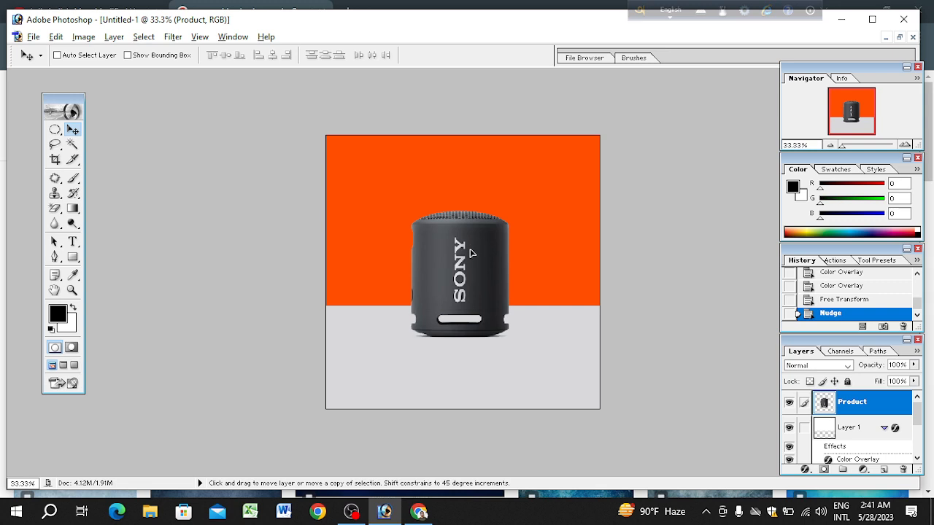
{"action": "left_click_drag", "start_coordinate": [471, 249], "coordinate": [472, 342]}
{"action": "key", "text": "ctrl+z"}
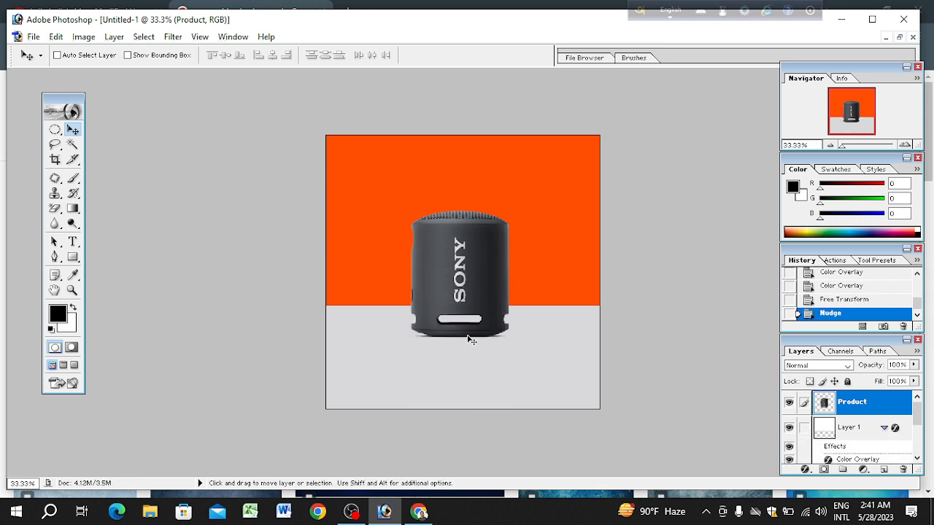
{"action": "left_click_drag", "start_coordinate": [469, 268], "coordinate": [465, 342]}
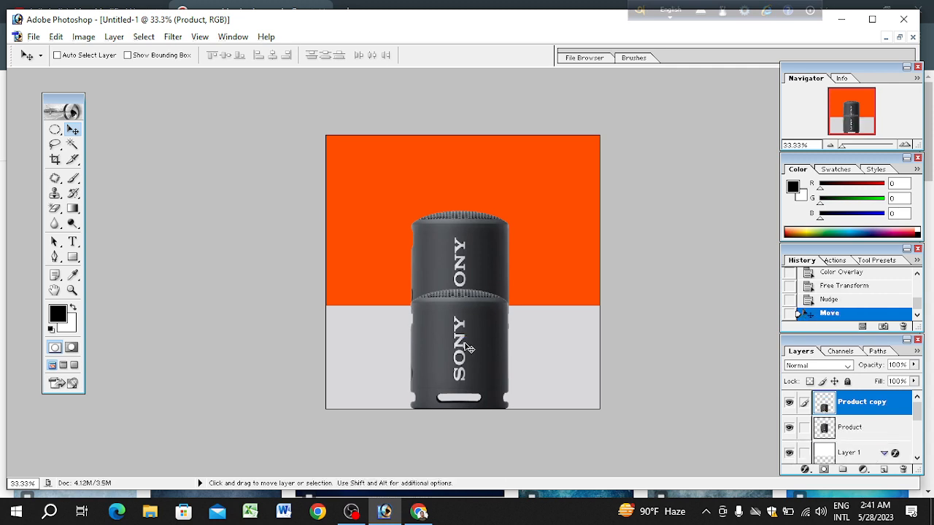
Step: Rotate the Product copy layer by -180° and move it straight down to Y 1165.5 px, so it meets the original speaker's base
{"action": "key", "text": "ctrl+t"}
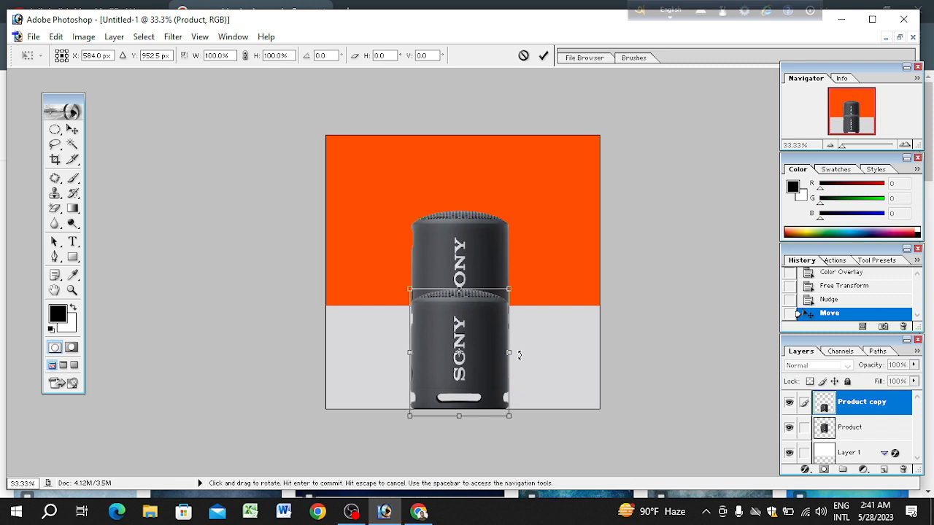
{"action": "left_click_drag", "start_coordinate": [519, 355], "coordinate": [396, 353]}
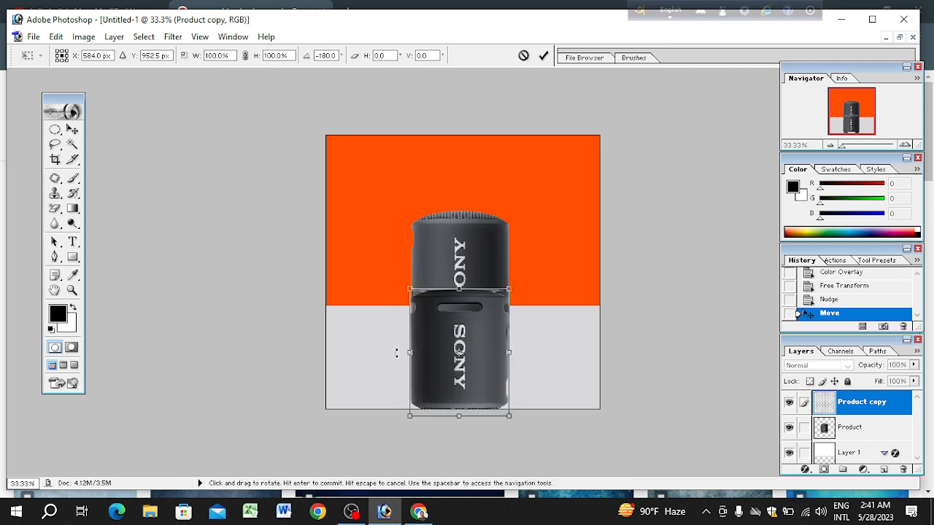
{"action": "left_click_drag", "start_coordinate": [482, 330], "coordinate": [480, 378]}
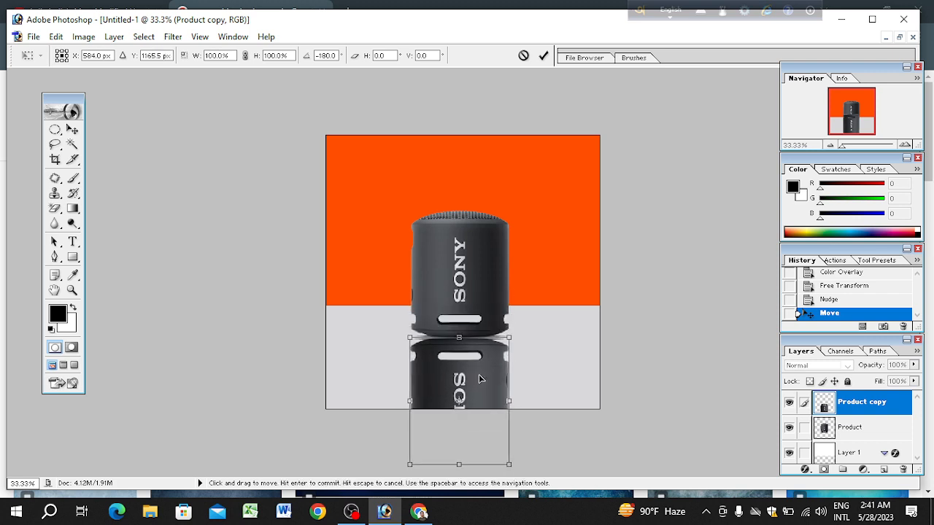
{"action": "key", "text": "Return"}
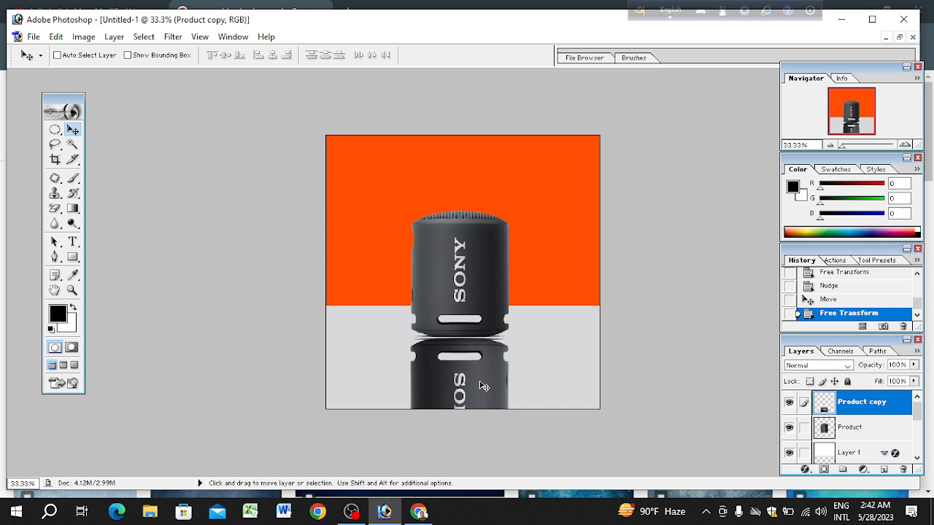
Step: Nudge the Product copy layer up and down in small steps to narrow the gap beneath the original speaker
{"action": "key", "text": "Up"}
{"action": "key", "text": "Up"}
{"action": "key", "text": "Up"}
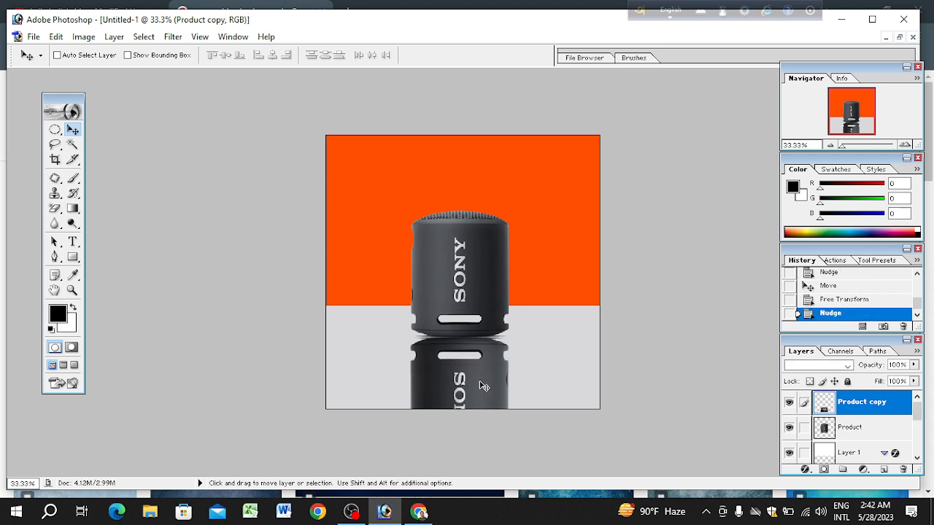
{"action": "key", "text": "Down"}
{"action": "key", "text": "Down"}
{"action": "key", "text": "Down"}
{"action": "key", "text": "Up"}
{"action": "key", "text": "Up"}
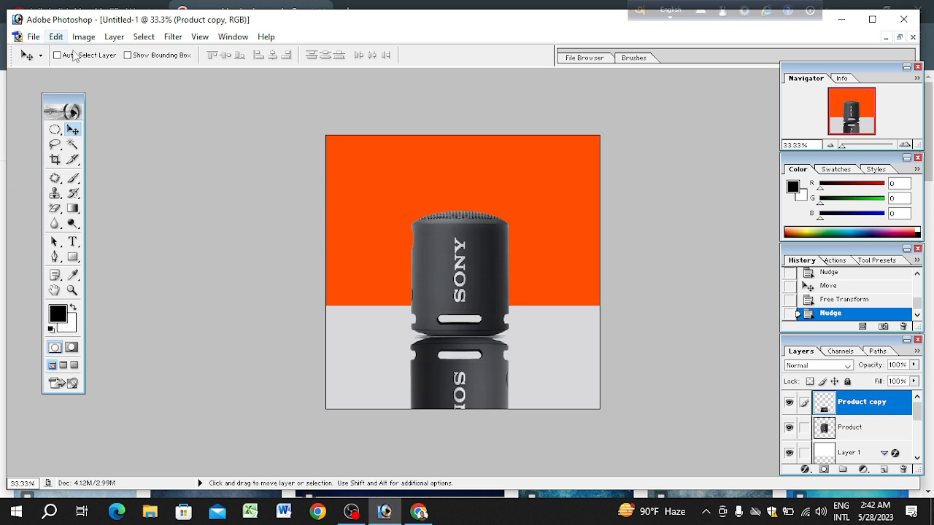
Step: Select a full-width strip over the canvas's lower edge, starting below the reflected slot, with the Rectangular Marquee and feather it 50 px
{"action": "left_click", "coordinate": [55, 129]}
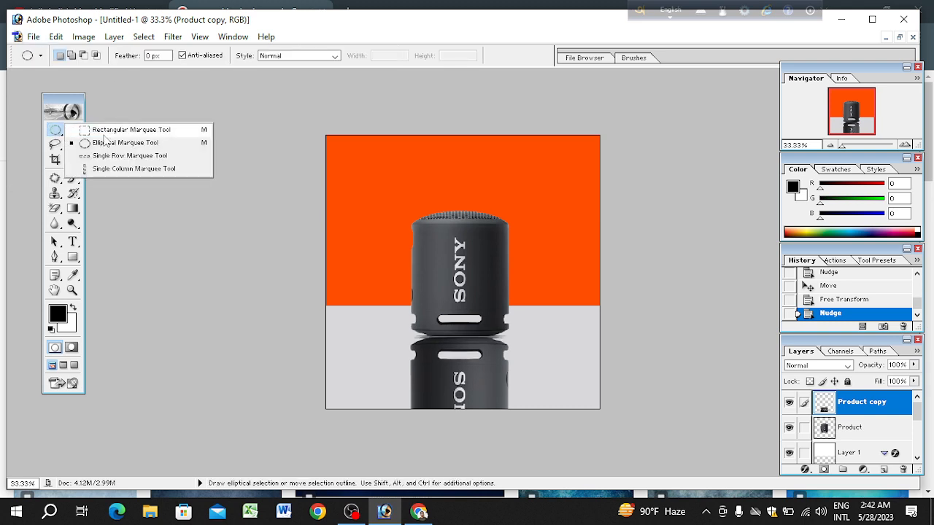
{"action": "left_click", "coordinate": [110, 131]}
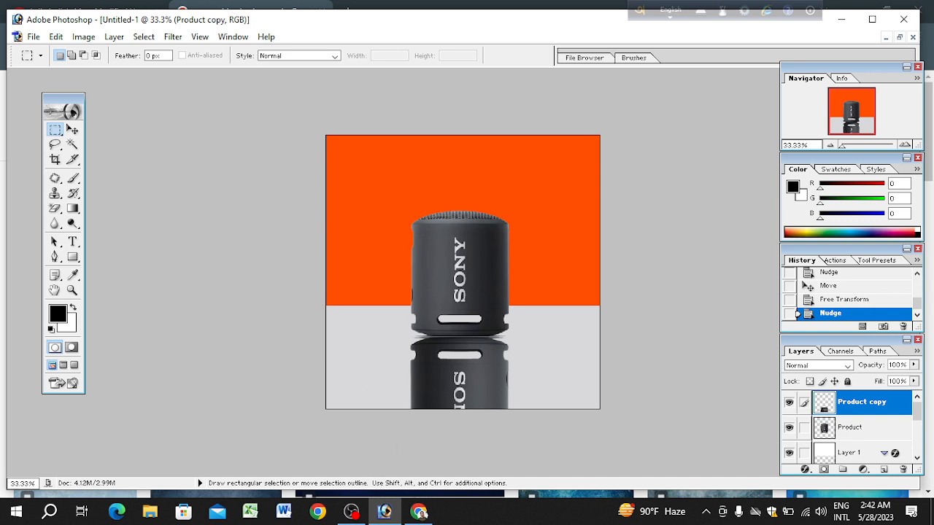
{"action": "left_click_drag", "start_coordinate": [323, 371], "coordinate": [620, 454]}
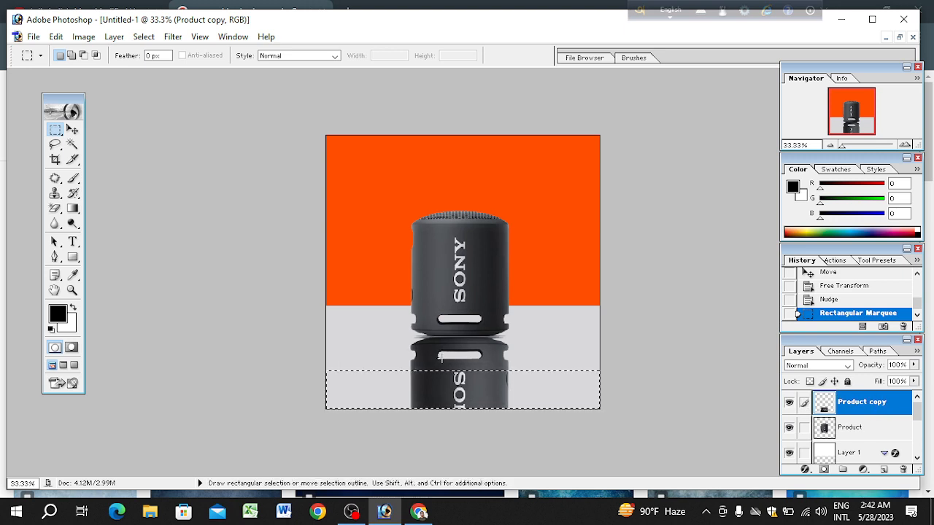
{"action": "right_click", "coordinate": [480, 394]}
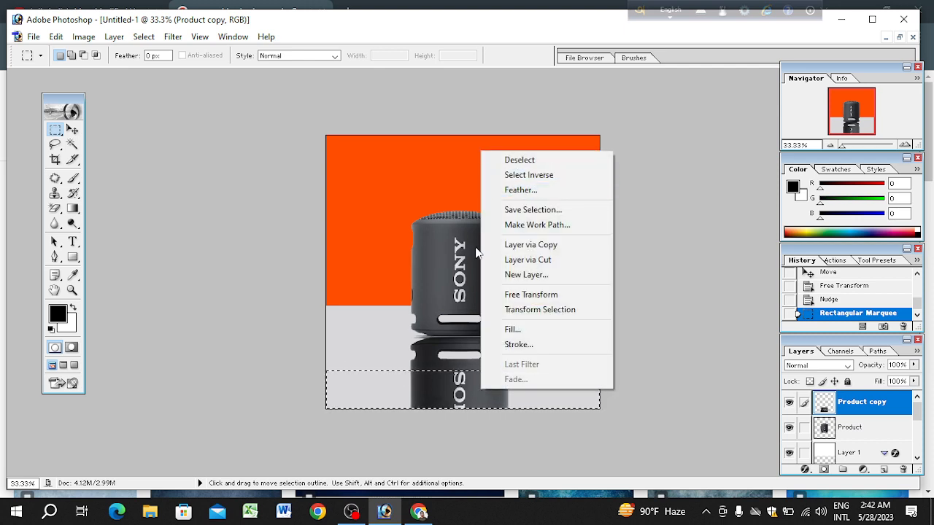
{"action": "left_click", "coordinate": [410, 382]}
{"action": "right_click", "coordinate": [456, 380]}
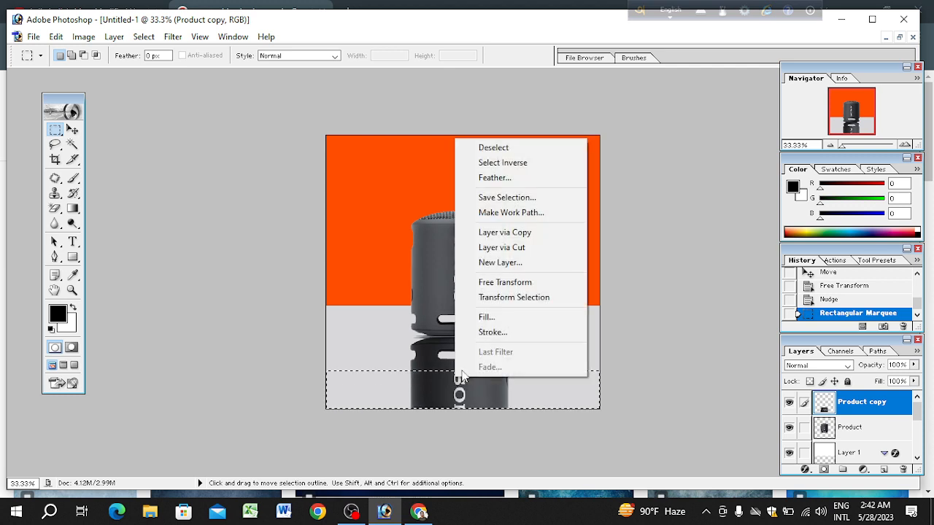
{"action": "left_click", "coordinate": [497, 178]}
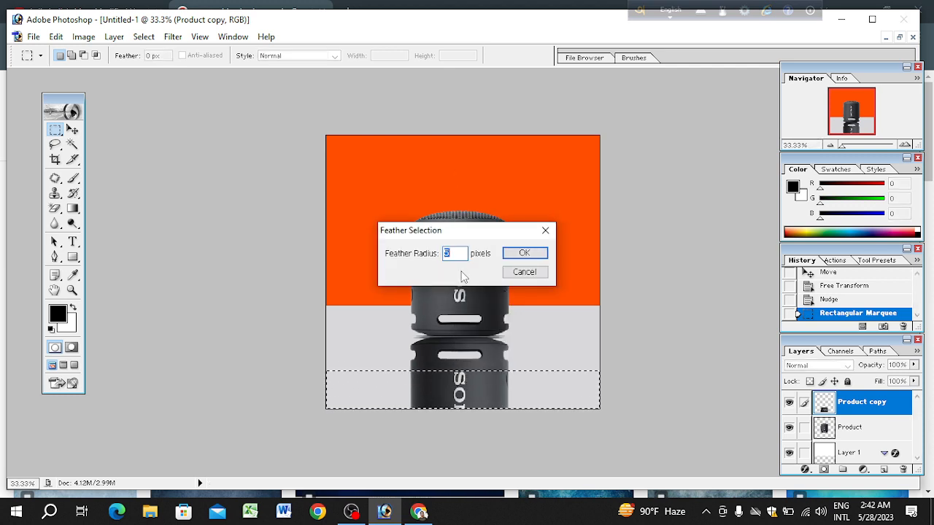
{"action": "type", "text": "5"}
{"action": "key", "text": "Return"}
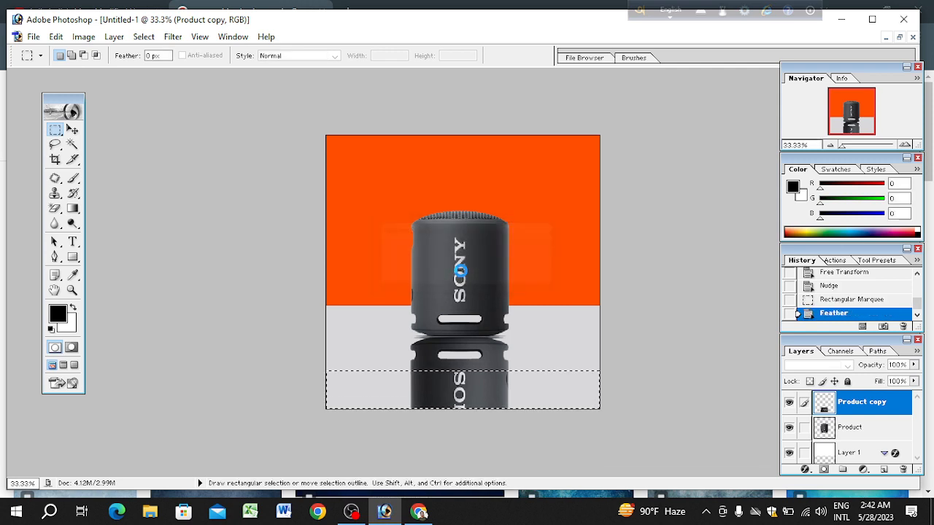
Step: Try clearing the feathered strip from the Product copy layer three times, undo all three clears and deselect
{"action": "key", "text": "Delete"}
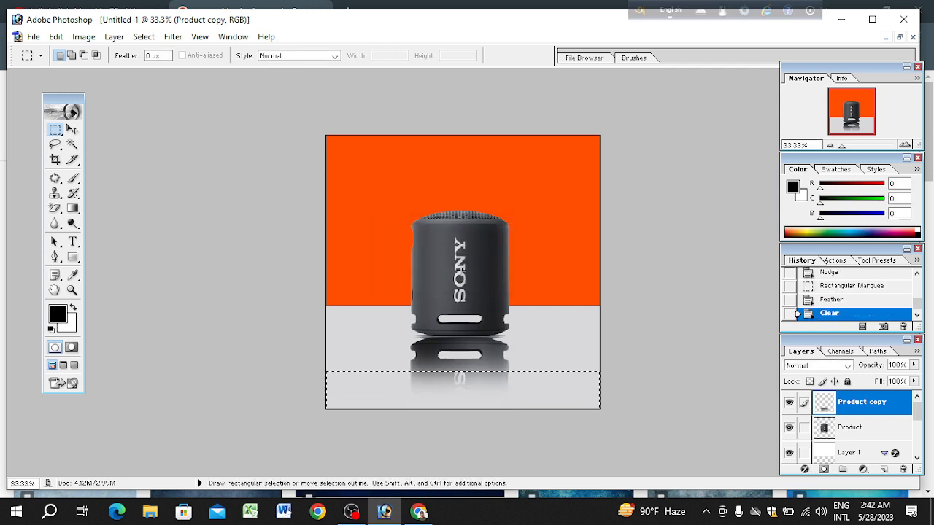
{"action": "key", "text": "Delete"}
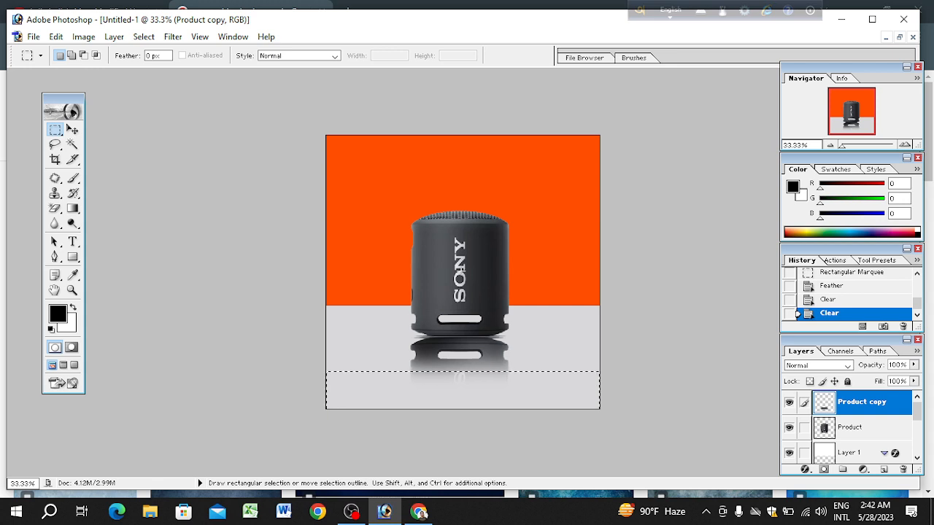
{"action": "key", "text": "Delete"}
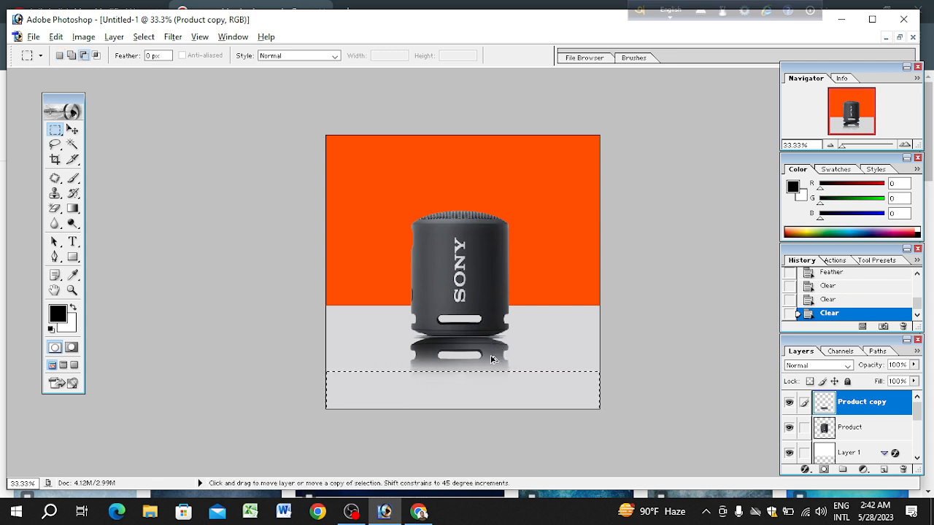
{"action": "key", "text": "ctrl+alt+z"}
{"action": "key", "text": "ctrl+alt+z"}
{"action": "key", "text": "ctrl+alt+z"}
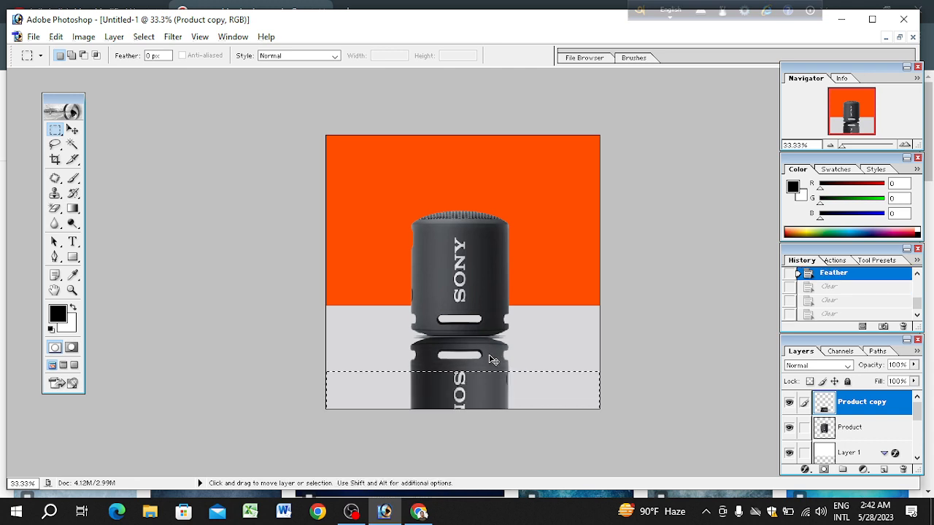
{"action": "key", "text": "ctrl+d"}
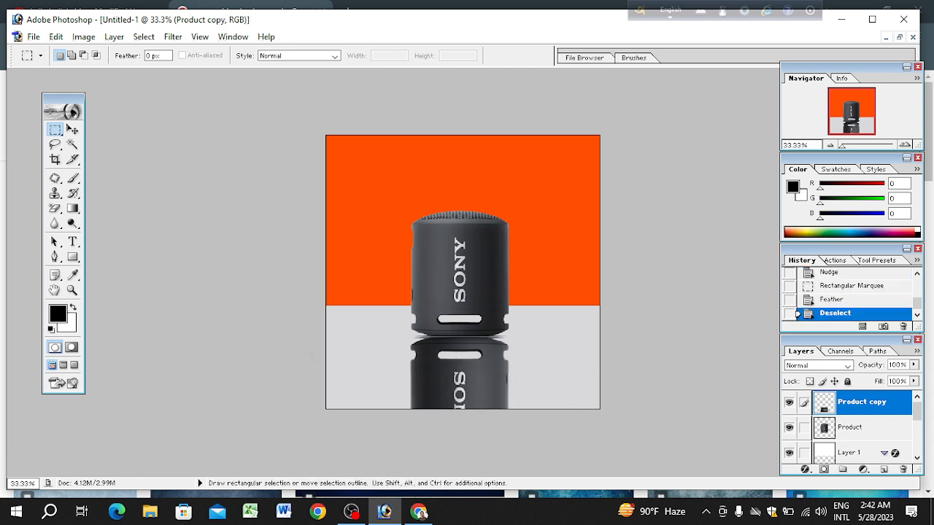
Step: Select a taller full-width strip from just above the reflected slot down to the canvas's lower edge and feather it 100 px
{"action": "left_click_drag", "start_coordinate": [477, 421], "coordinate": [608, 423]}
{"action": "key", "text": "ctrl+alt+z"}
{"action": "key", "text": "ctrl+shift+z"}
{"action": "right_click", "coordinate": [521, 137]}
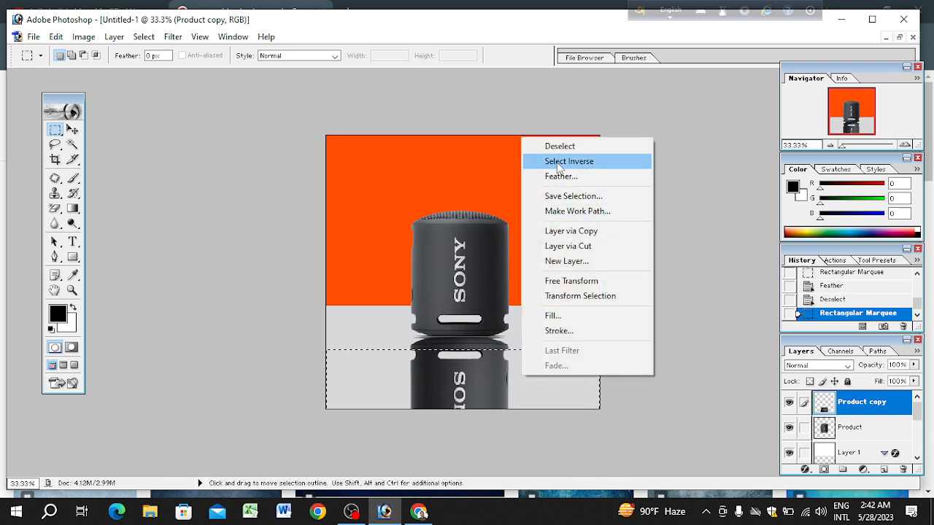
{"action": "left_click", "coordinate": [560, 176]}
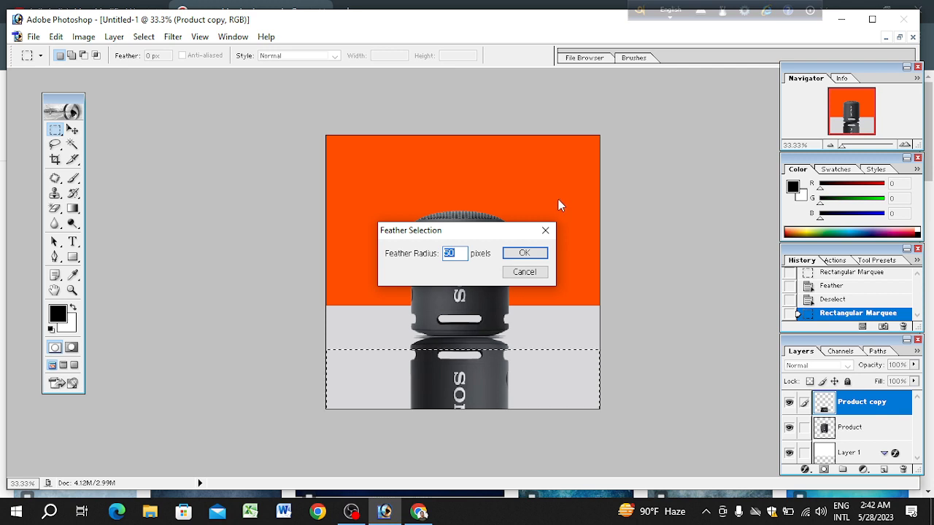
{"action": "type", "text": "100"}
{"action": "key", "text": "Return"}
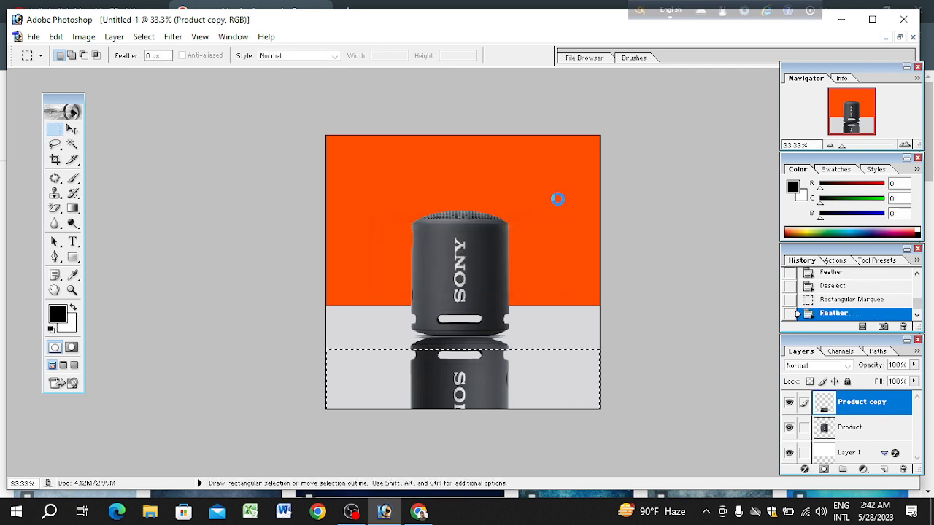
Step: Clear the feathered selection from the Product copy layer three times to fade the reflection, and deselect
{"action": "key", "text": "Delete"}
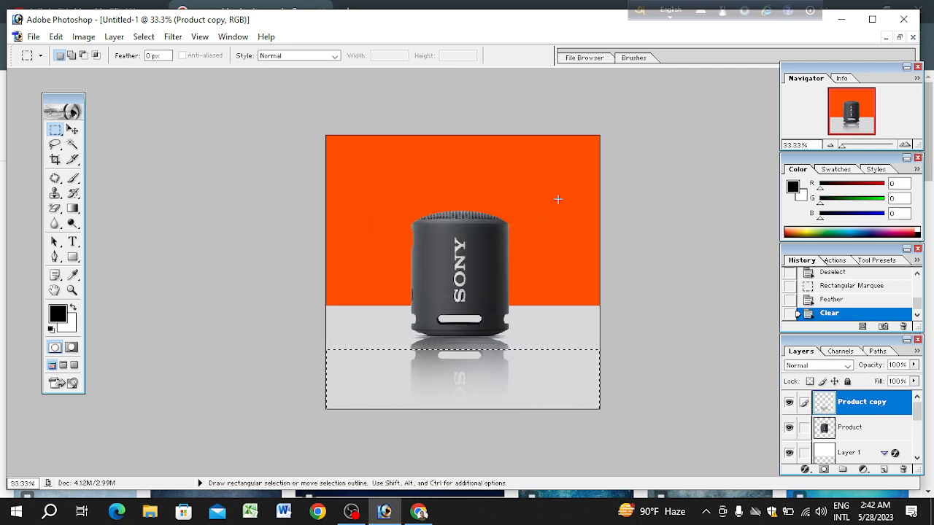
{"action": "key", "text": "Delete"}
{"action": "key", "text": "Delete"}
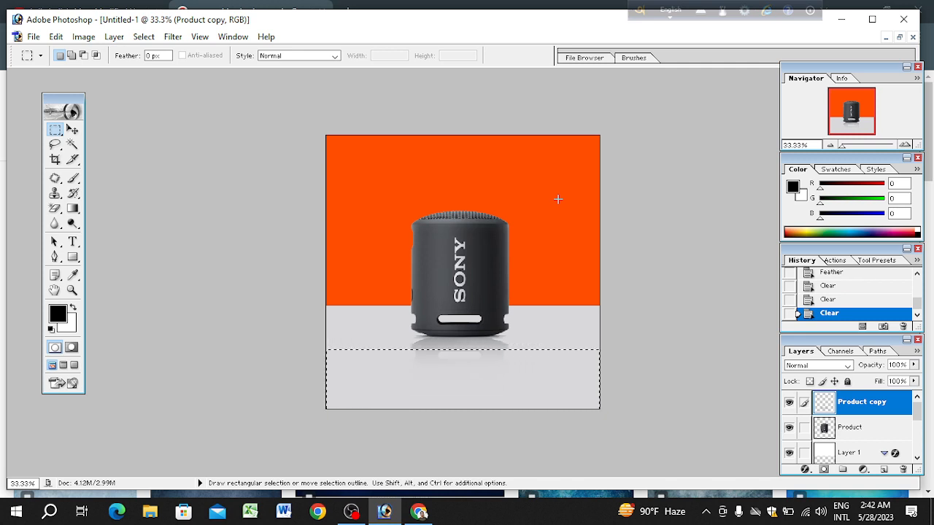
{"action": "key", "text": "ctrl"}
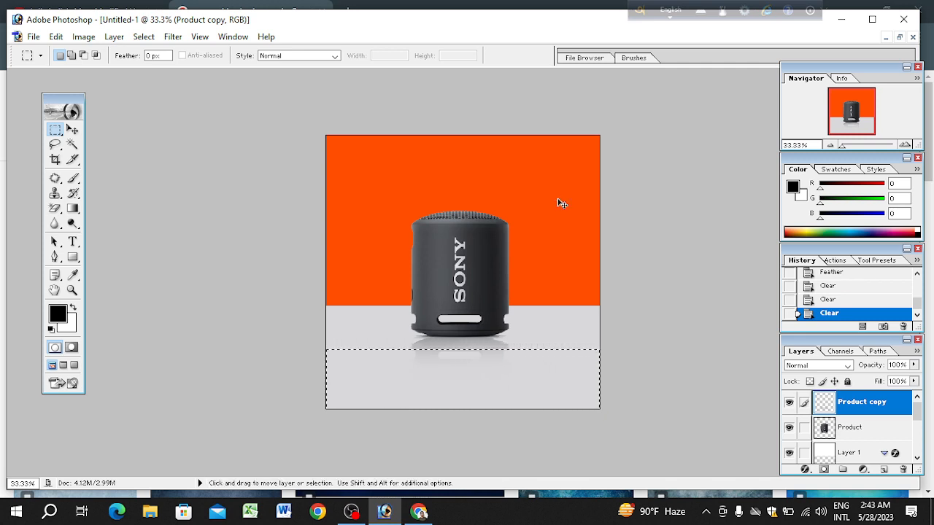
{"action": "key", "text": "ctrl+d"}
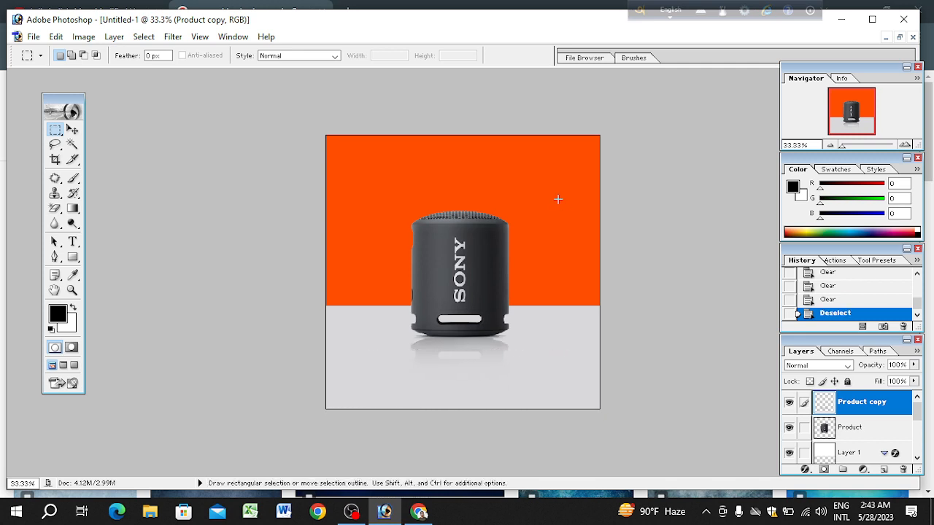
{"action": "key", "text": "ctrl"}
{"action": "key", "text": "ctrl+minus"}
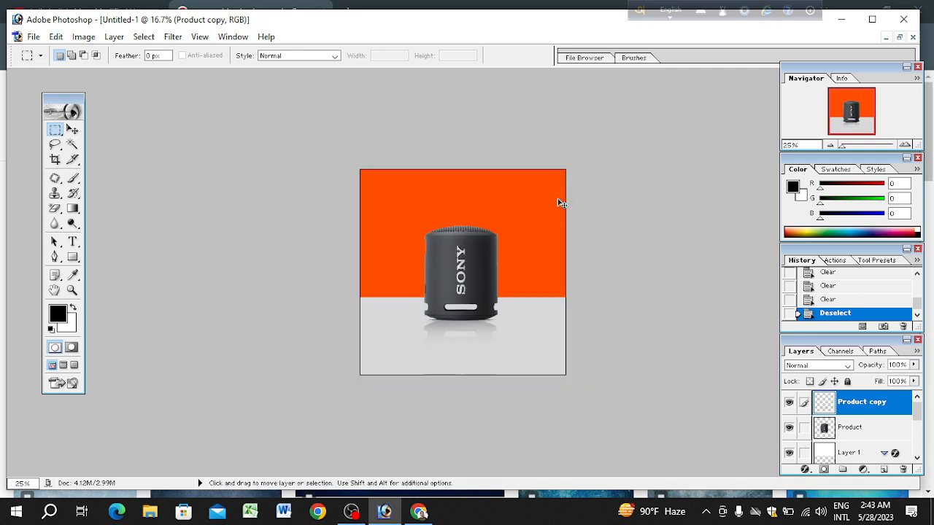
{"action": "key", "text": "ctrl+minus"}
{"action": "key", "text": "ctrl+plus"}
{"action": "key", "text": "ctrl+plus"}
{"action": "key", "text": "ctrl+plus"}
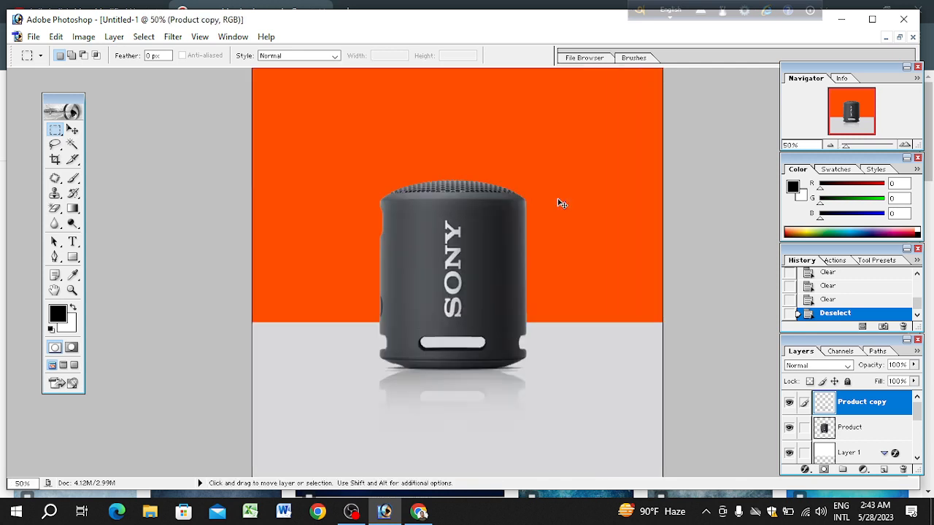
{"action": "key", "text": "ctrl+minus"}
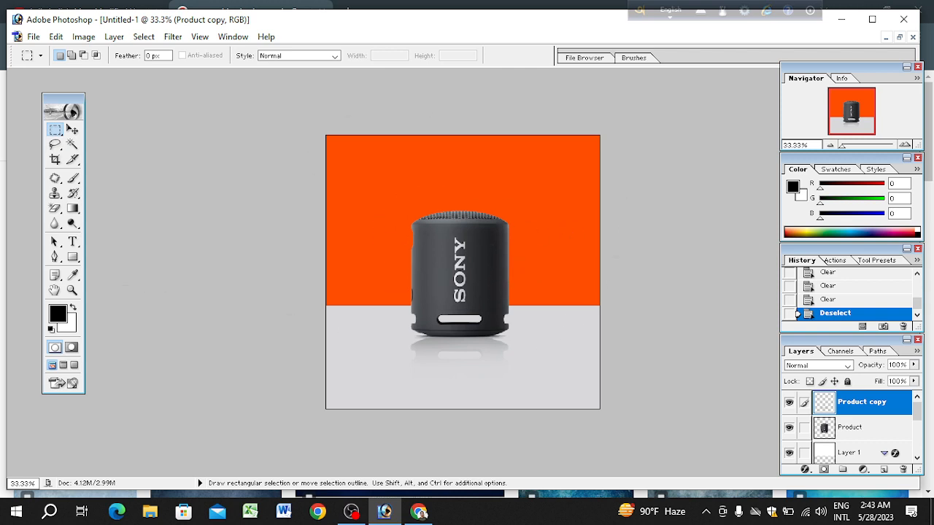
Step: Add the horizontal text "sony" in black 12 pt Courier on the orange area, above and left of the speaker
{"action": "left_click", "coordinate": [73, 242]}
{"action": "left_click", "coordinate": [76, 243]}
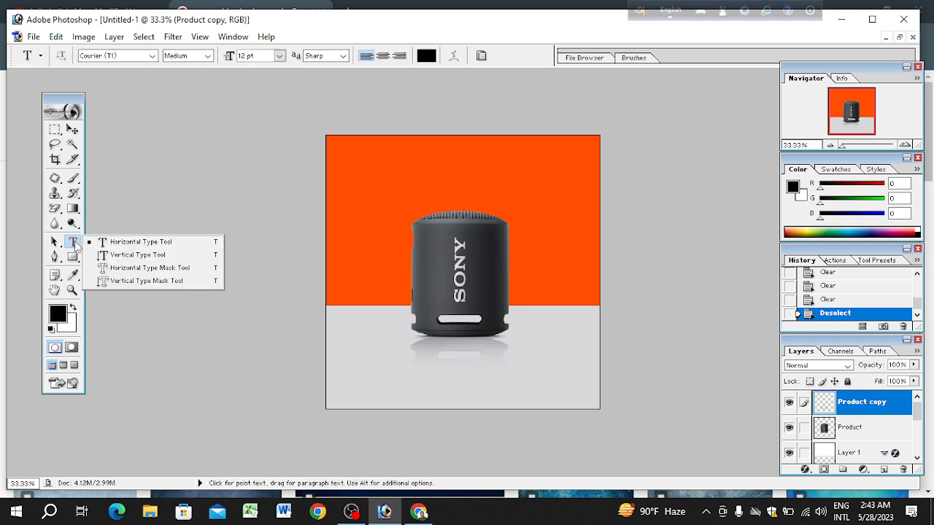
{"action": "left_click", "coordinate": [76, 245]}
{"action": "right_click", "coordinate": [76, 242]}
{"action": "left_click", "coordinate": [109, 245]}
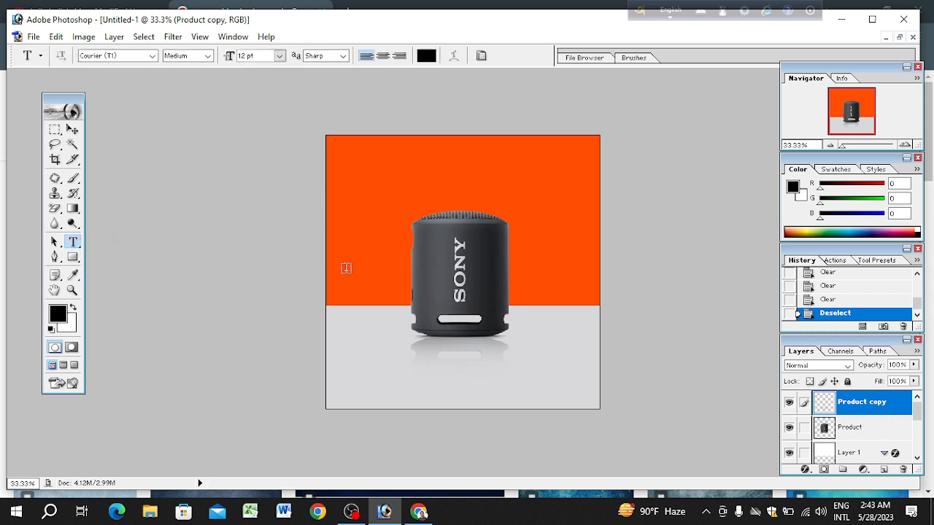
{"action": "left_click", "coordinate": [359, 187]}
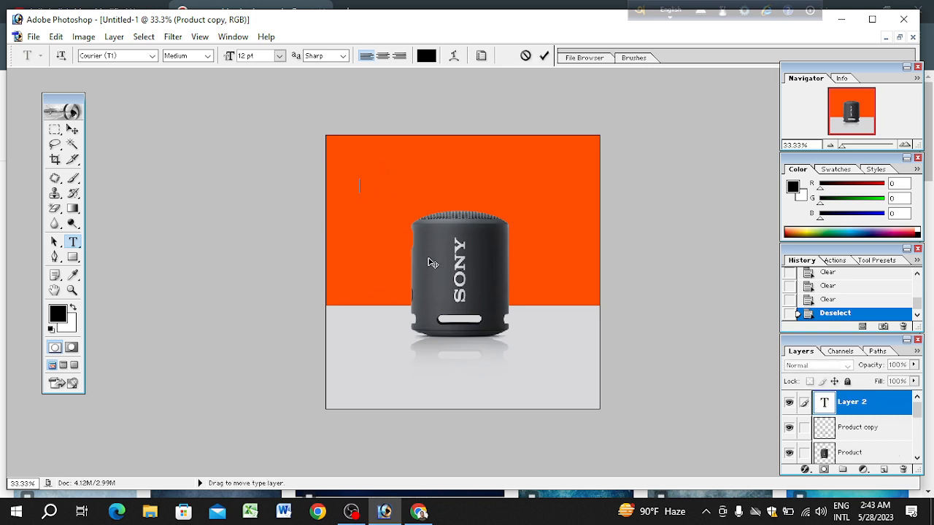
{"action": "type", "text": "s"}
{"action": "key", "text": "BackSpace"}
{"action": "key", "text": "BackSpace"}
{"action": "key", "text": "ctrl+Return"}
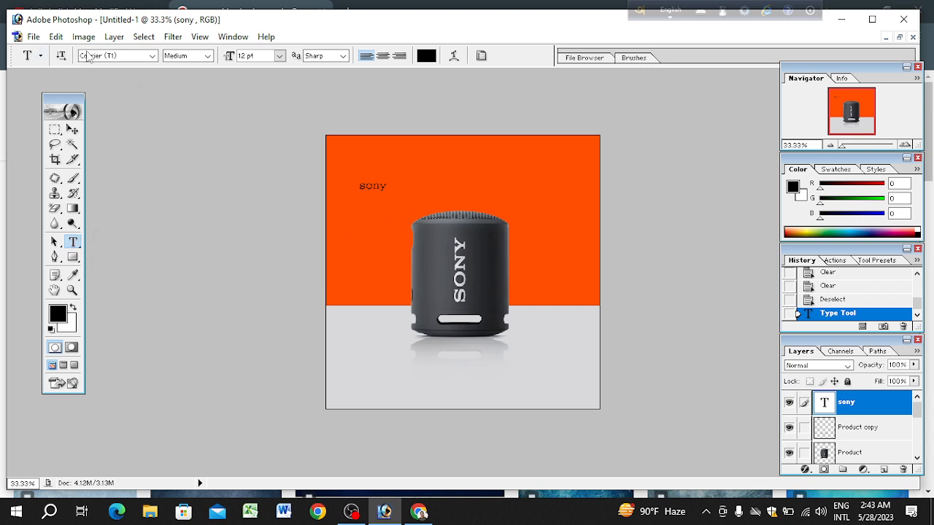
Step: Change the font of the "sony" text layer to Eras Bold ITC
{"action": "left_click", "coordinate": [145, 56]}
{"action": "left_click", "coordinate": [150, 57]}
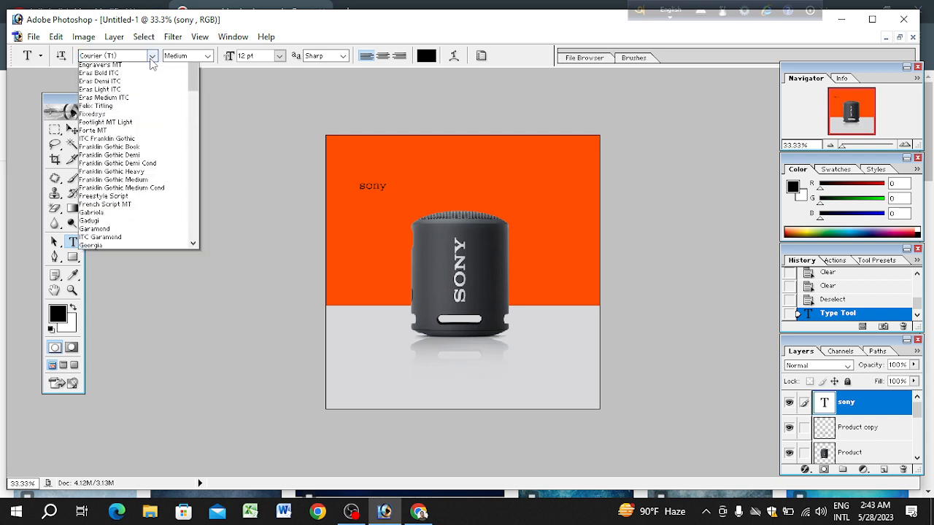
{"action": "left_click", "coordinate": [148, 133]}
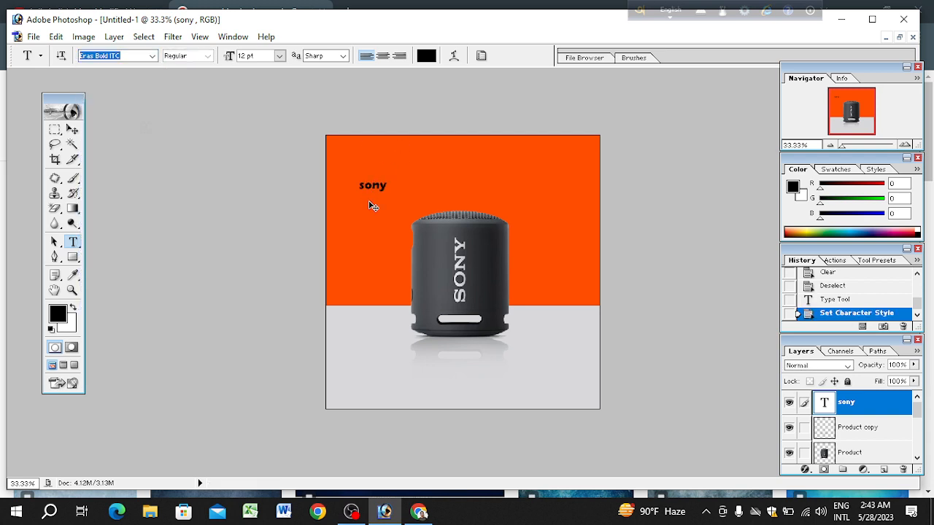
Step: Scale the "sony" text proportionally to about 688% about its centre and move it over the speaker's top, to about X 571, Y 287 px
{"action": "key", "text": "ctrl+t"}
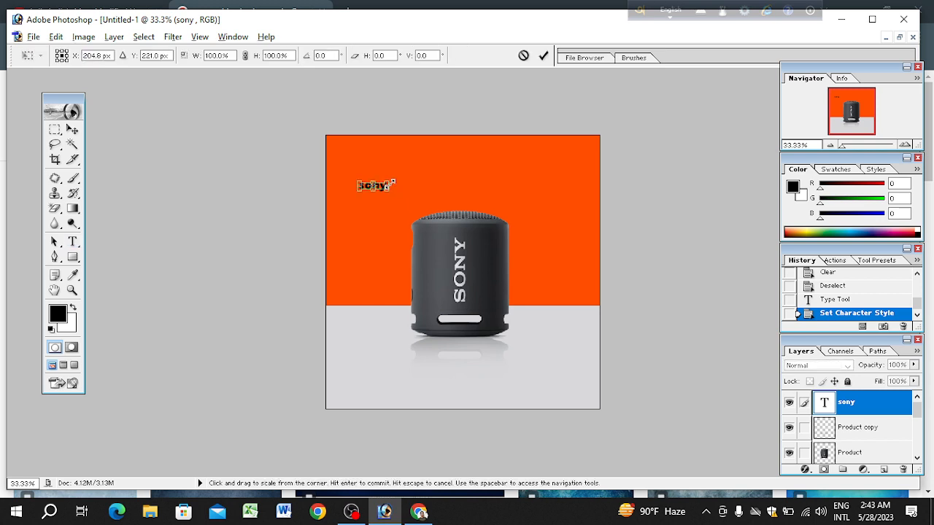
{"action": "left_click_drag", "start_coordinate": [393, 182], "coordinate": [468, 153]}
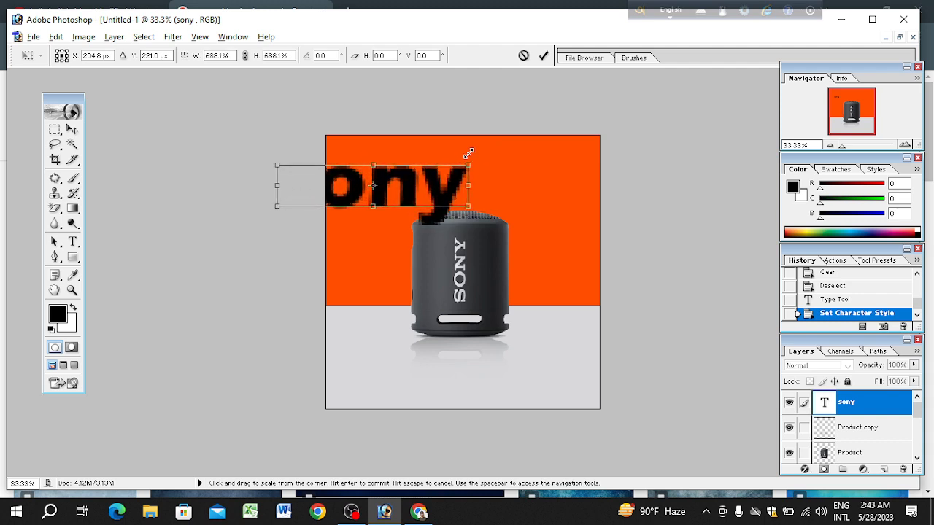
{"action": "left_click_drag", "start_coordinate": [417, 185], "coordinate": [499, 197]}
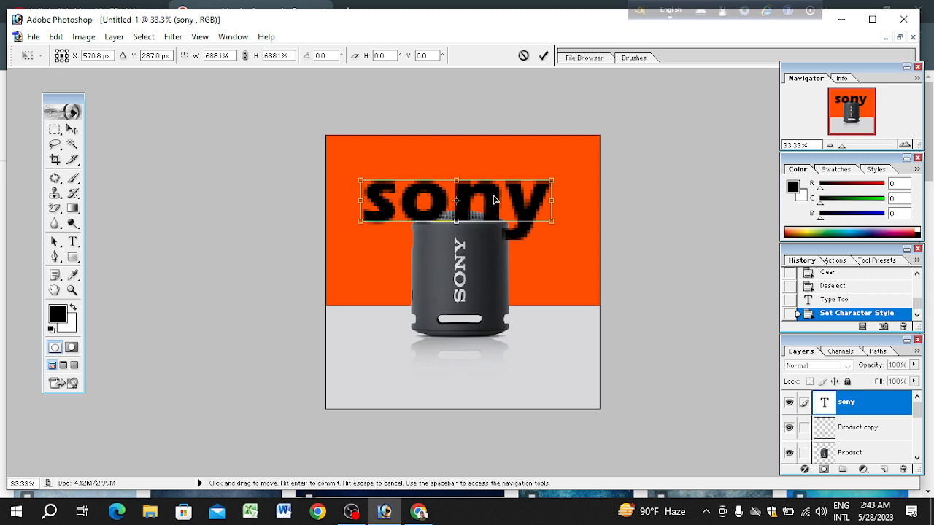
{"action": "key", "text": "Return"}
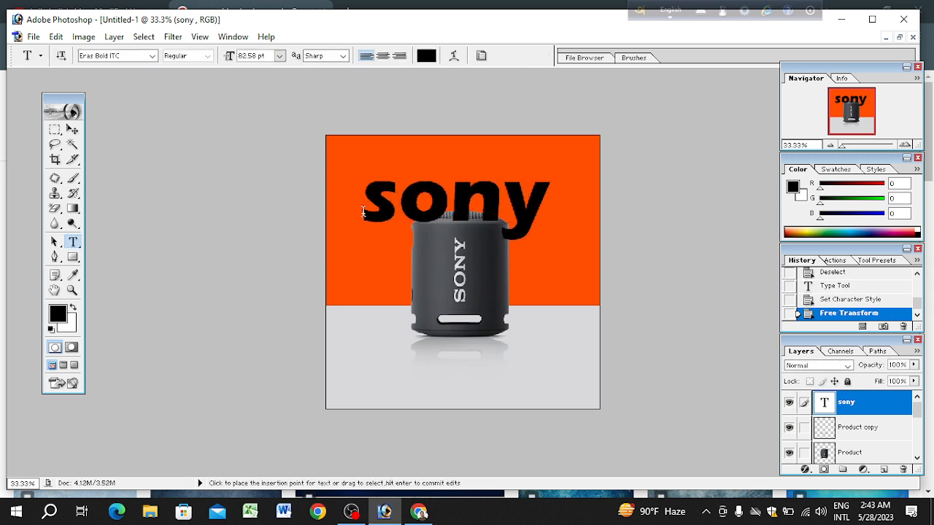
Step: Replace the whole text of the "sony" layer with "SONY" in capitals
{"action": "left_click", "coordinate": [391, 203]}
{"action": "key", "text": "ctrl+a"}
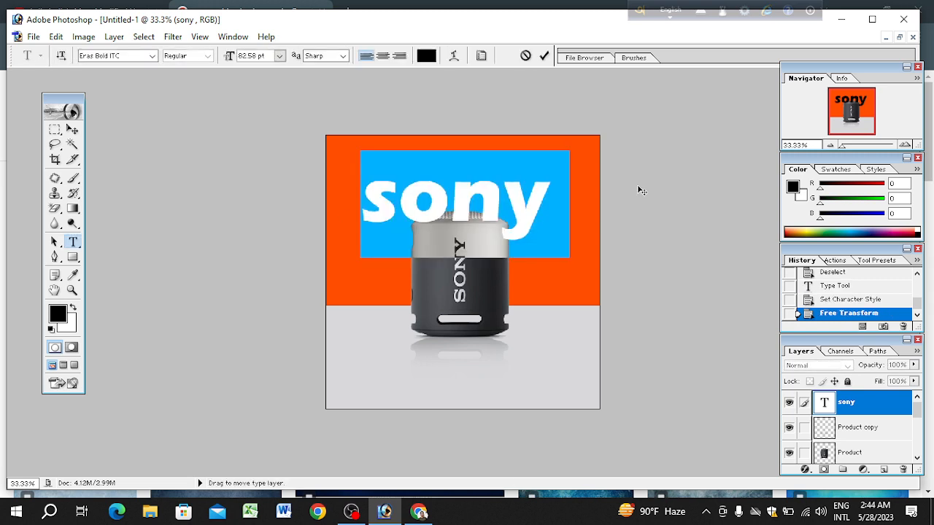
{"action": "type", "text": "SONY"}
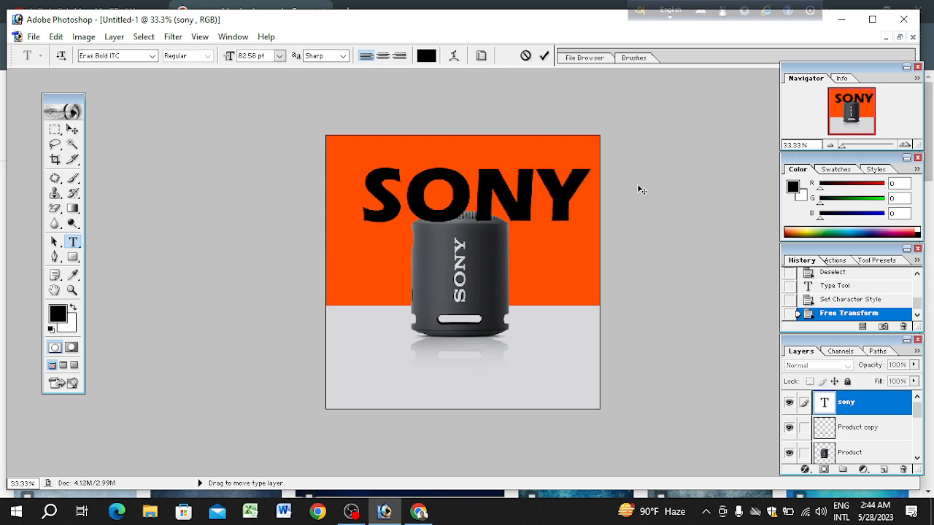
{"action": "key", "text": "ctrl+Return"}
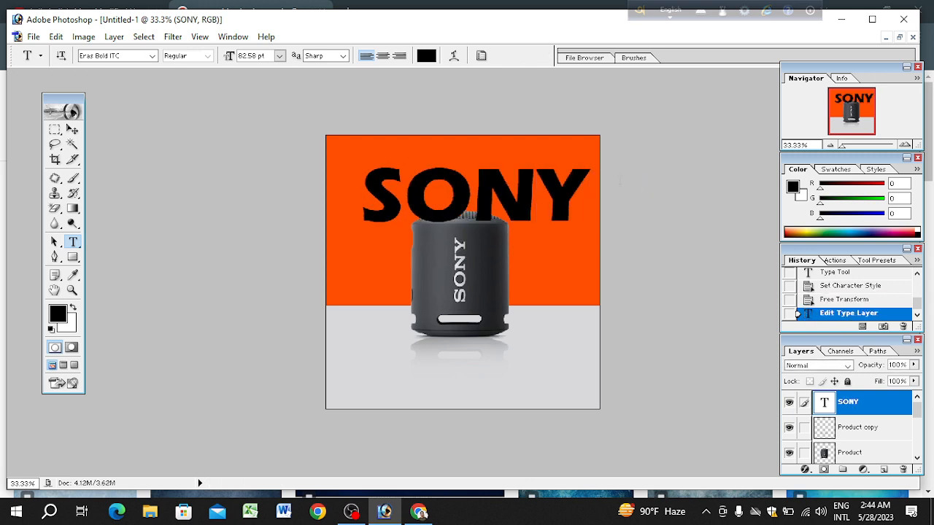
Step: Scale the "SONY" text proportionally down to about a fifth of its size and move it into the canvas's top-left corner
{"action": "left_click", "coordinate": [73, 129]}
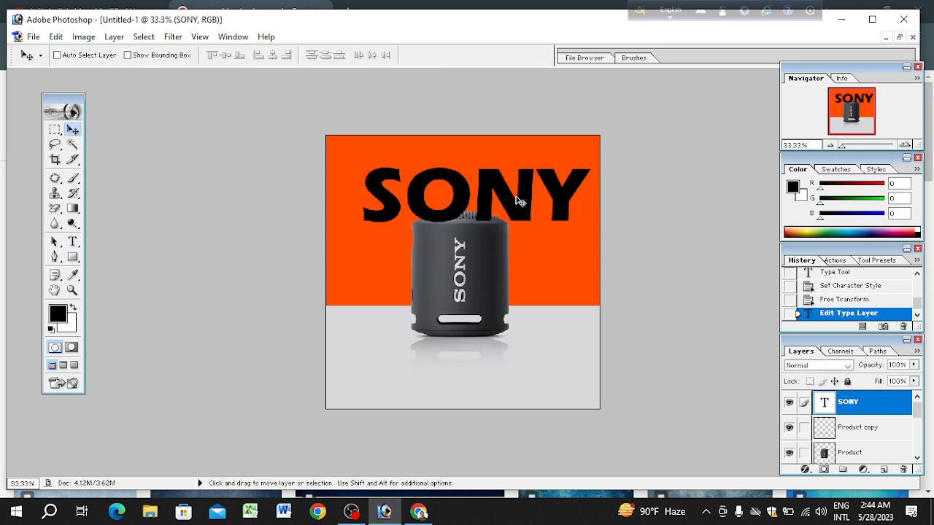
{"action": "mouse_move", "coordinate": [517, 201]}
{"action": "left_mouse_down"}
{"action": "mouse_move", "coordinate": [554, 238]}
{"action": "mouse_move", "coordinate": [546, 217]}
{"action": "mouse_move", "coordinate": [504, 263]}
{"action": "mouse_move", "coordinate": [502, 196]}
{"action": "mouse_move", "coordinate": [497, 294]}
{"action": "mouse_move", "coordinate": [512, 392]}
{"action": "mouse_move", "coordinate": [487, 377]}
{"action": "mouse_move", "coordinate": [520, 201]}
{"action": "left_mouse_up"}
{"action": "key", "text": "ctrl+t"}
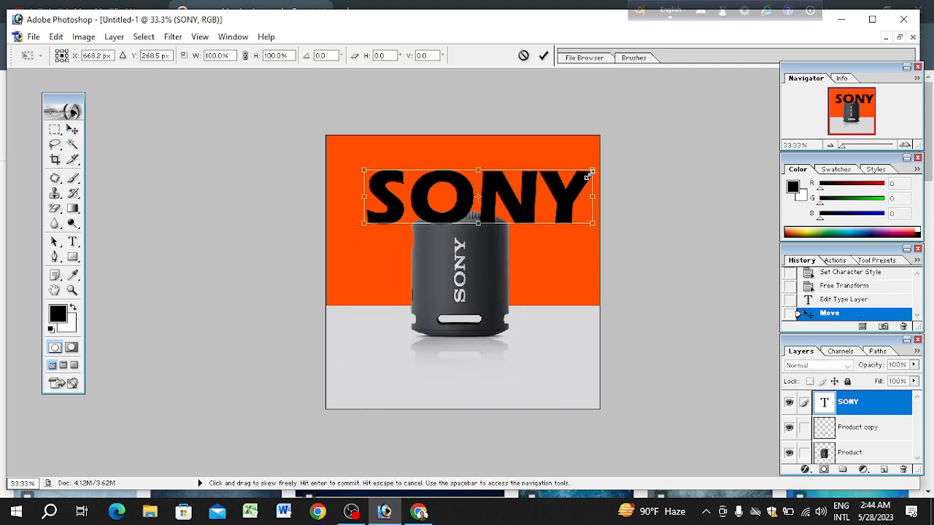
{"action": "left_click_drag", "start_coordinate": [596, 166], "coordinate": [405, 186]}
{"action": "key", "text": "Return"}
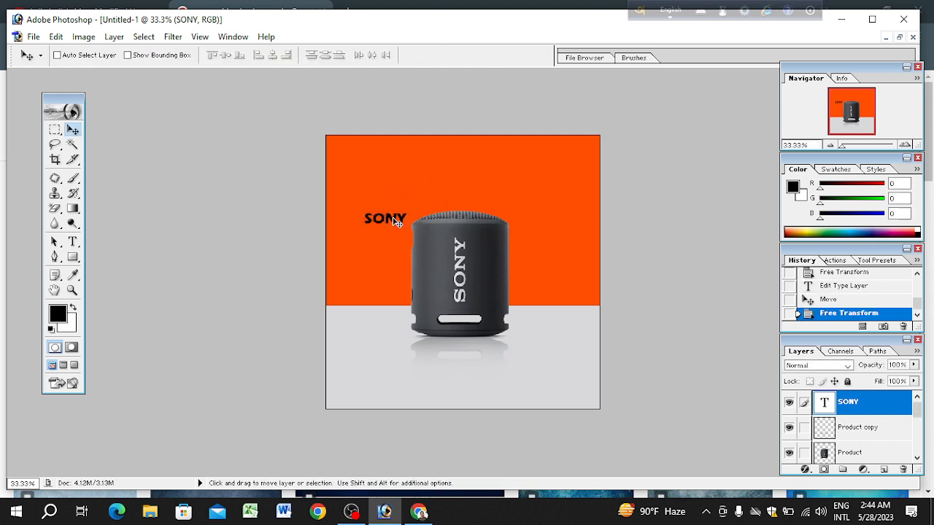
{"action": "left_click_drag", "start_coordinate": [393, 222], "coordinate": [364, 151]}
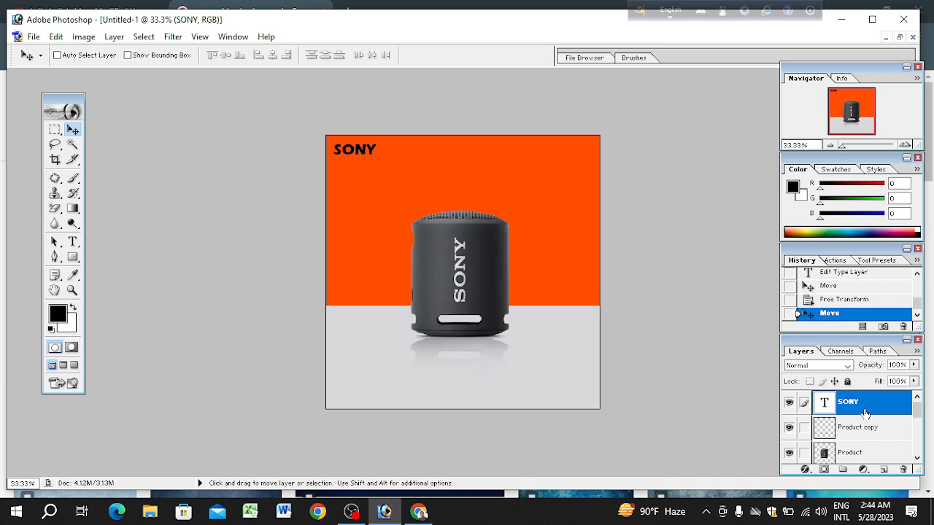
Step: Add a white (FFFFFF) Color Overlay to the "SONY" text layer in Normal mode at 100% opacity
{"action": "left_click", "coordinate": [805, 469]}
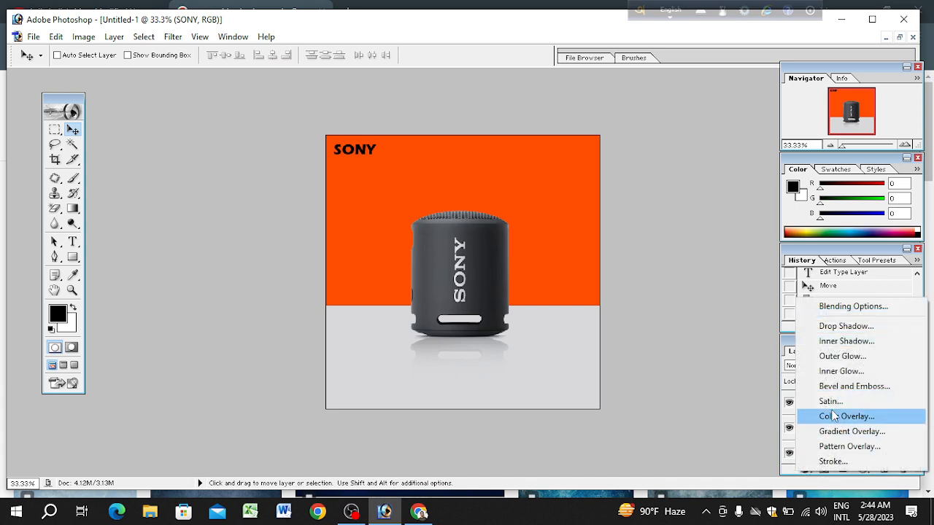
{"action": "left_click", "coordinate": [834, 418]}
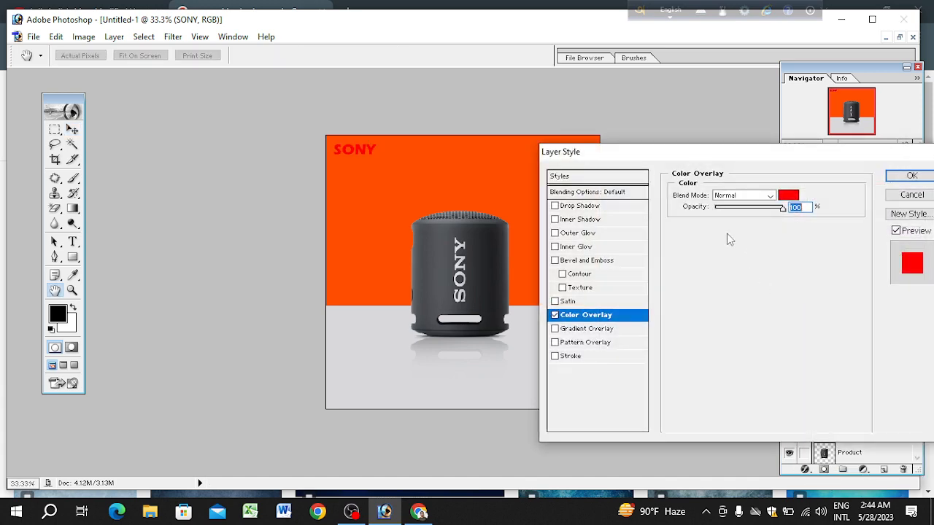
{"action": "left_click", "coordinate": [789, 196]}
{"action": "left_click_drag", "start_coordinate": [679, 262], "coordinate": [623, 184]}
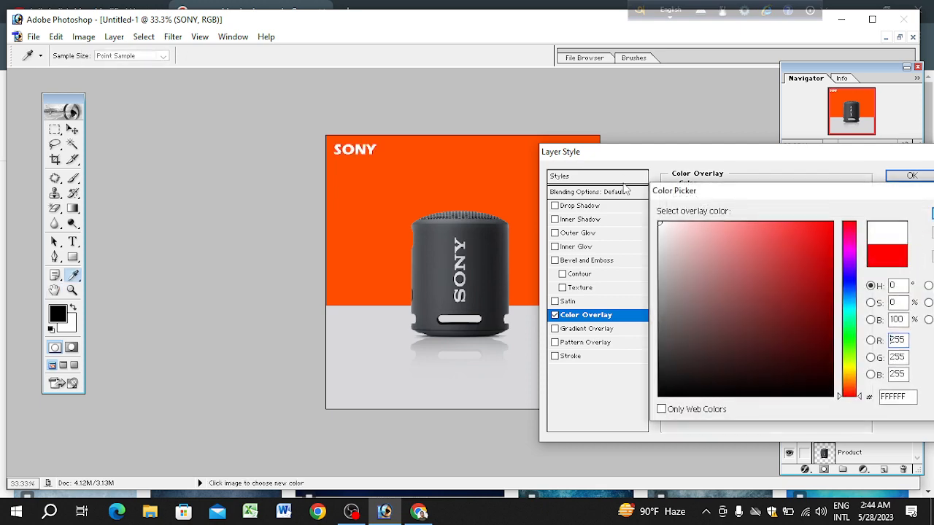
{"action": "key", "text": "Return"}
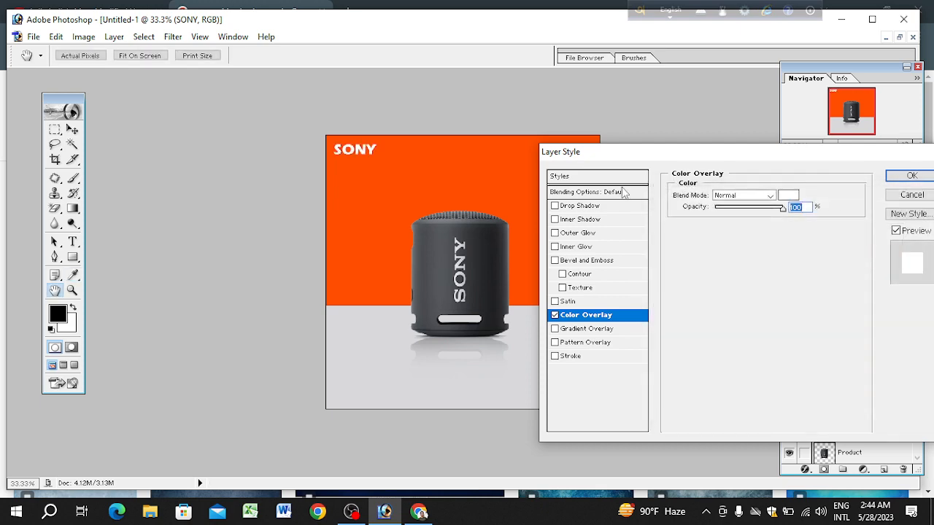
{"action": "key", "text": "Return"}
Step: Save a copy of the image to the Desktop as a JPEG named "pro", accepting the offered JPEG options
{"action": "key", "text": "ctrl+minus"}
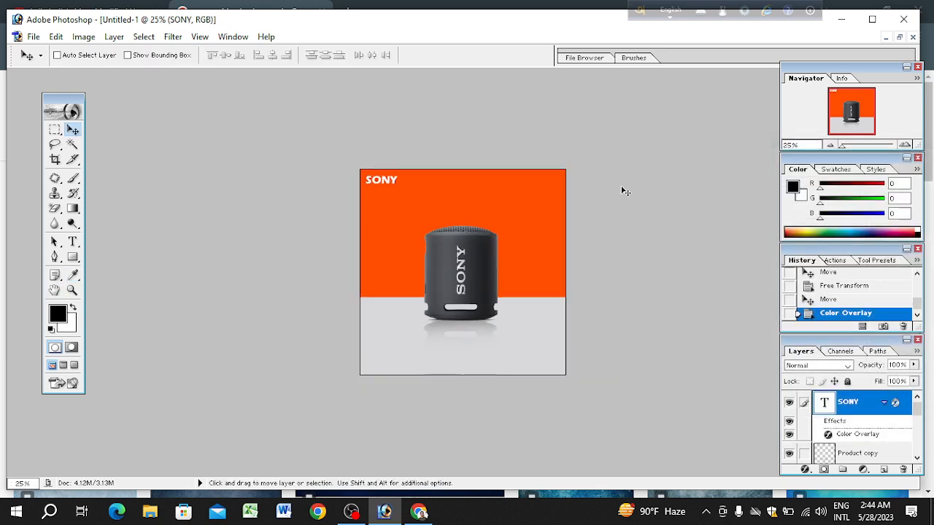
{"action": "key", "text": "ctrl+minus"}
{"action": "key", "text": "ctrl+plus"}
{"action": "left_click", "coordinate": [33, 37]}
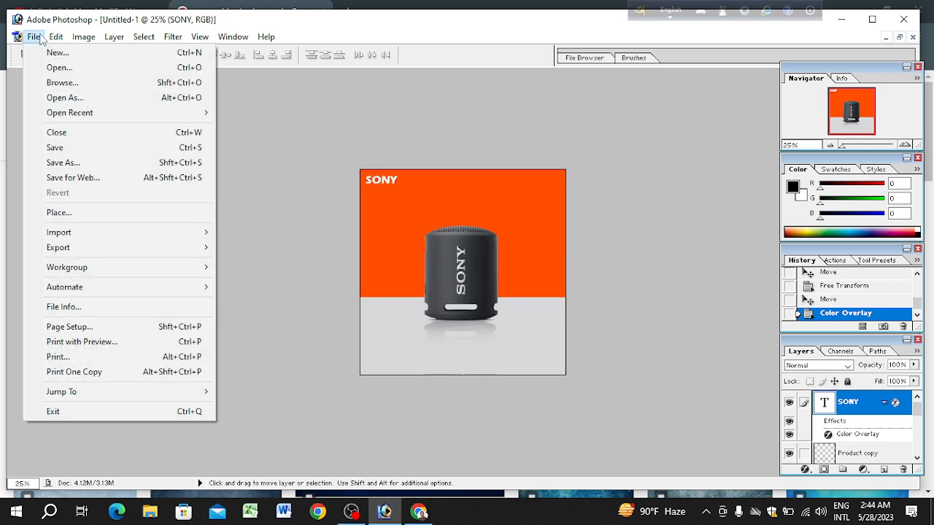
{"action": "left_click", "coordinate": [73, 163]}
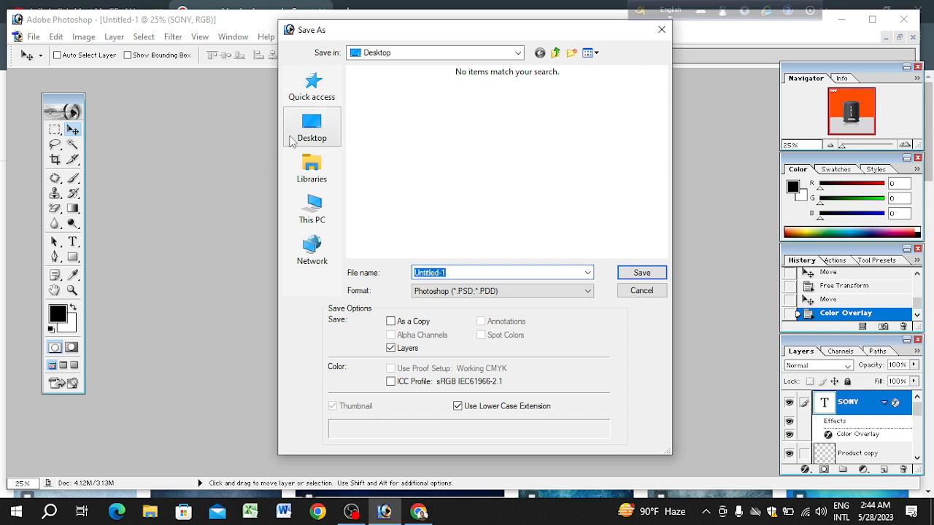
{"action": "left_click", "coordinate": [490, 291]}
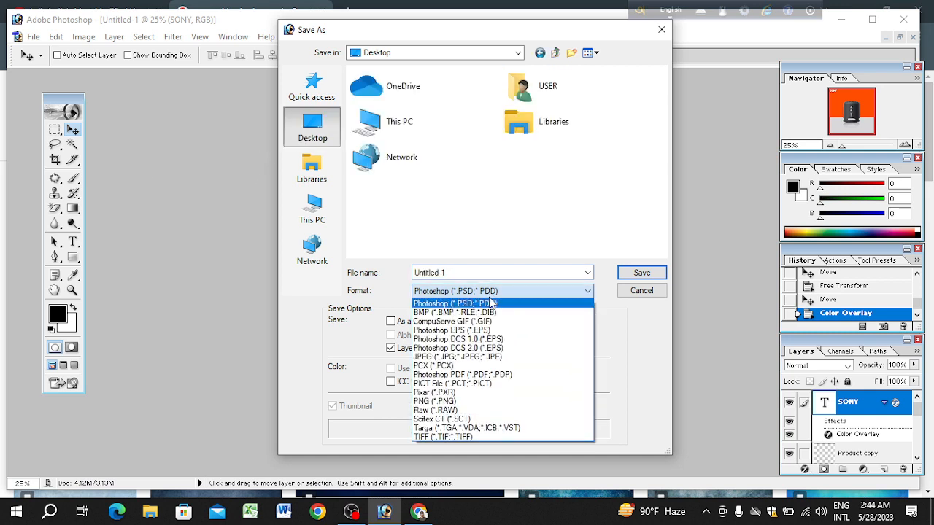
{"action": "left_click", "coordinate": [483, 356]}
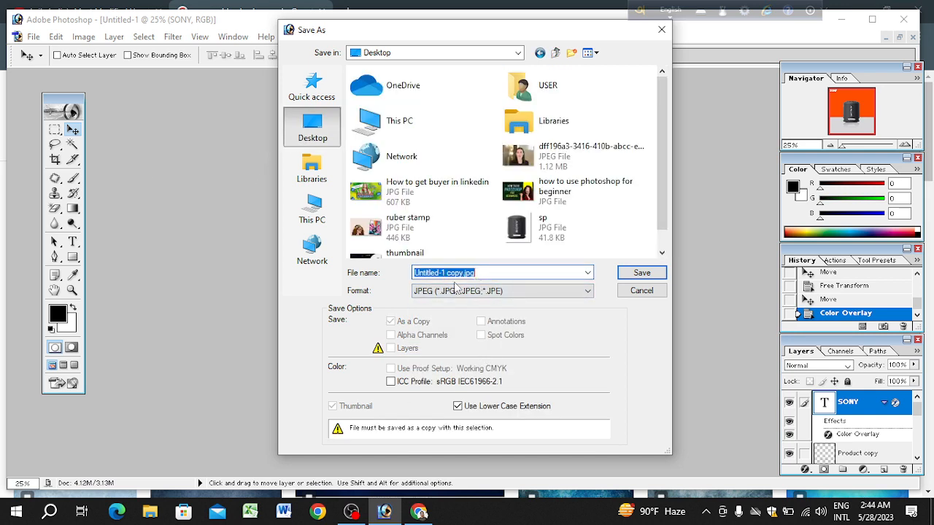
{"action": "type", "text": "product"}
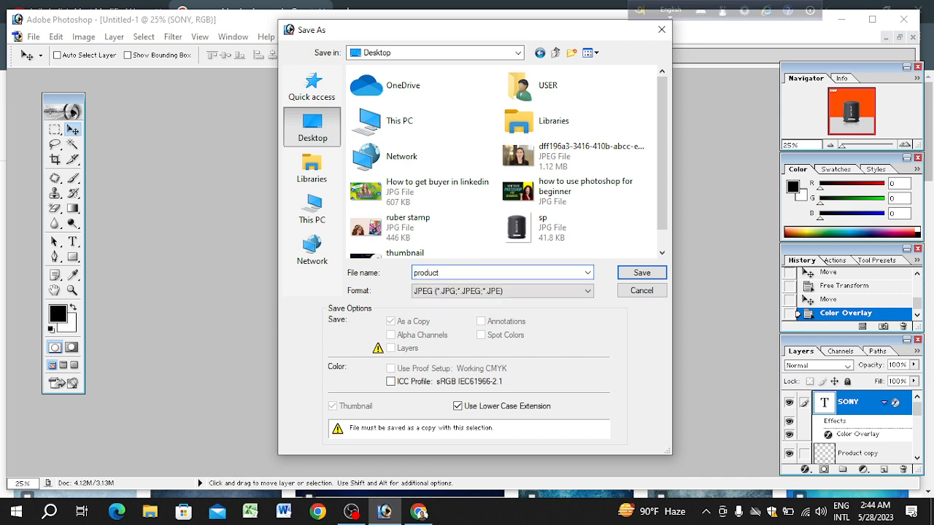
{"action": "key", "text": "Return"}
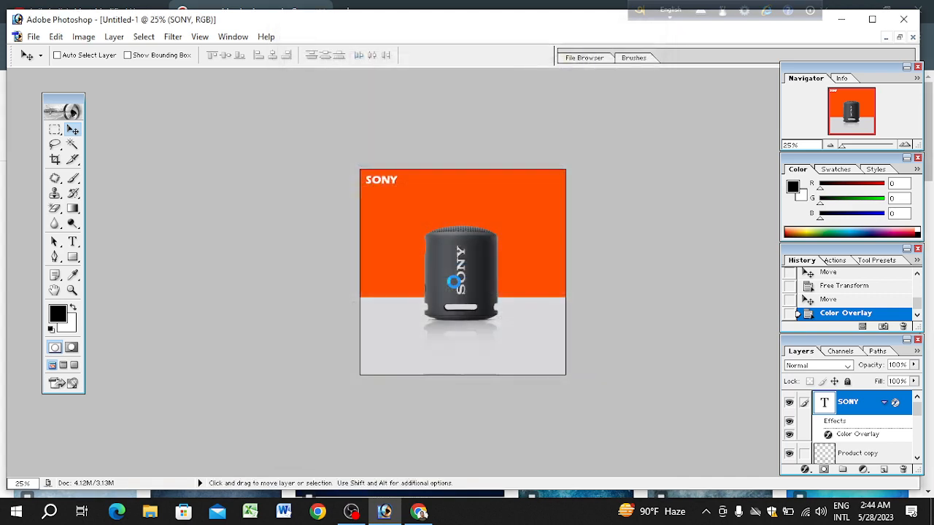
{"action": "key", "text": "Return"}
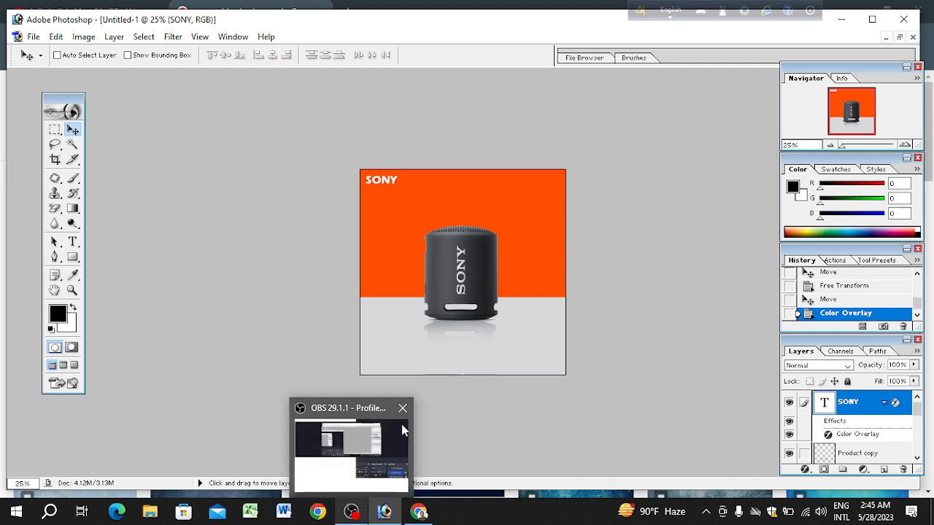
{"action": "left_click", "coordinate": [359, 515]}
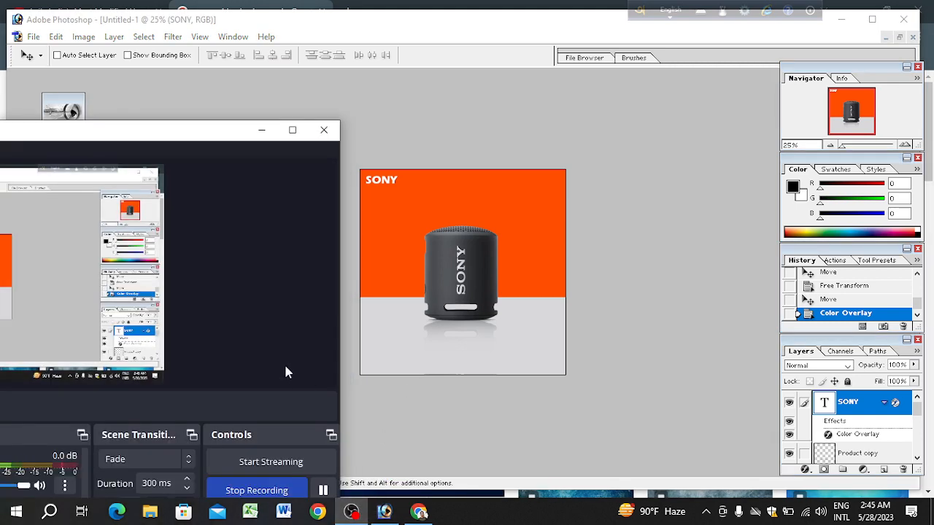